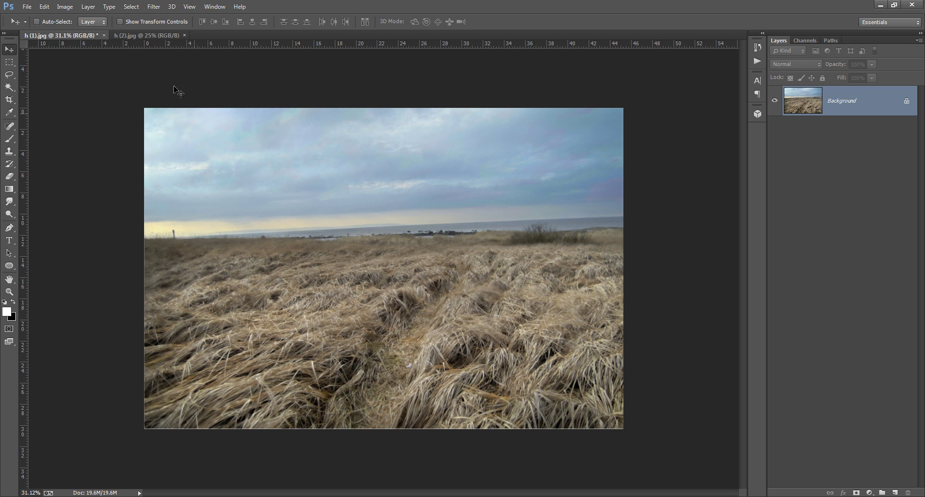
Step: Make the stormy cloud photo h (2).jpg the active document
click(144, 35)
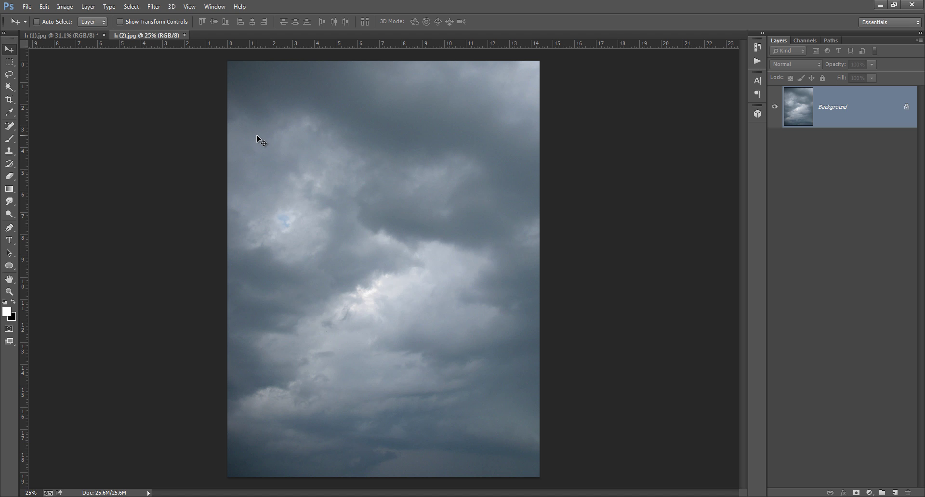
Step: Drop the cloud image into h (1).jpg as Layer 1 above the grass, compare, then reselect Layer 1
drag(255, 139, 252, 186)
drag(291, 273, 246, 247)
click(774, 102)
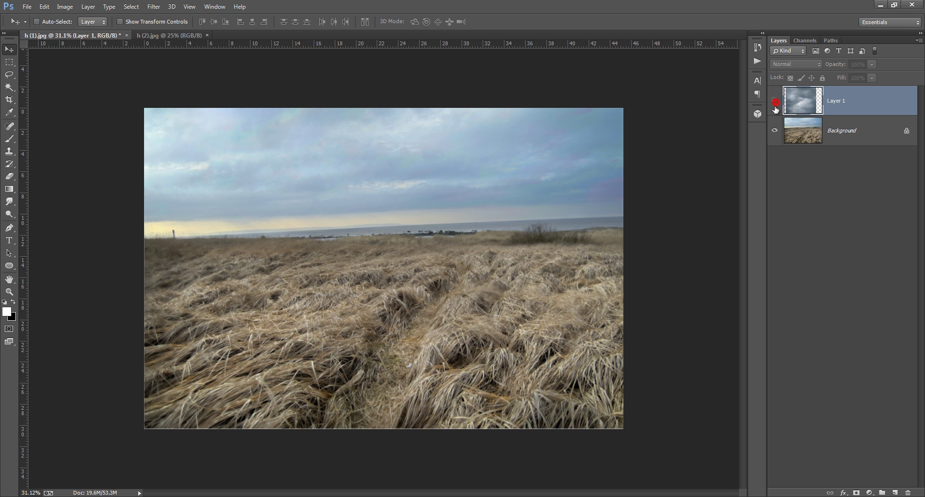
click(775, 101)
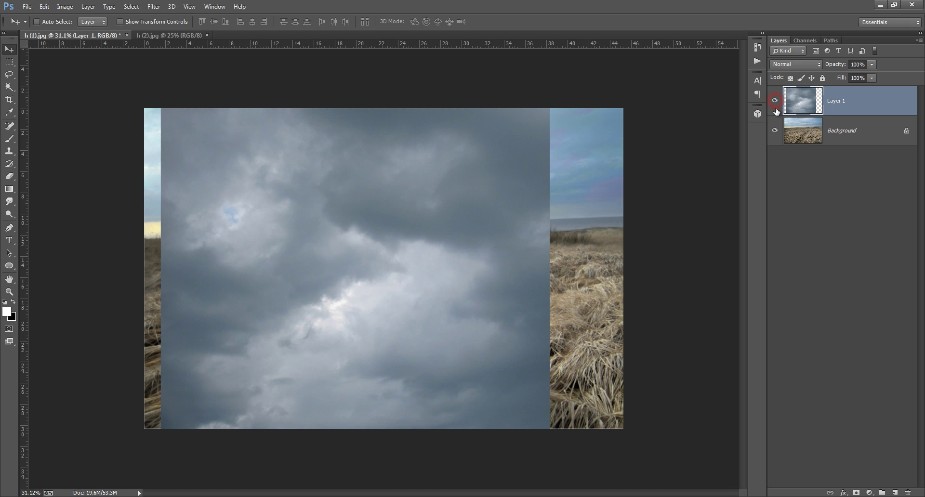
click(776, 102)
click(787, 134)
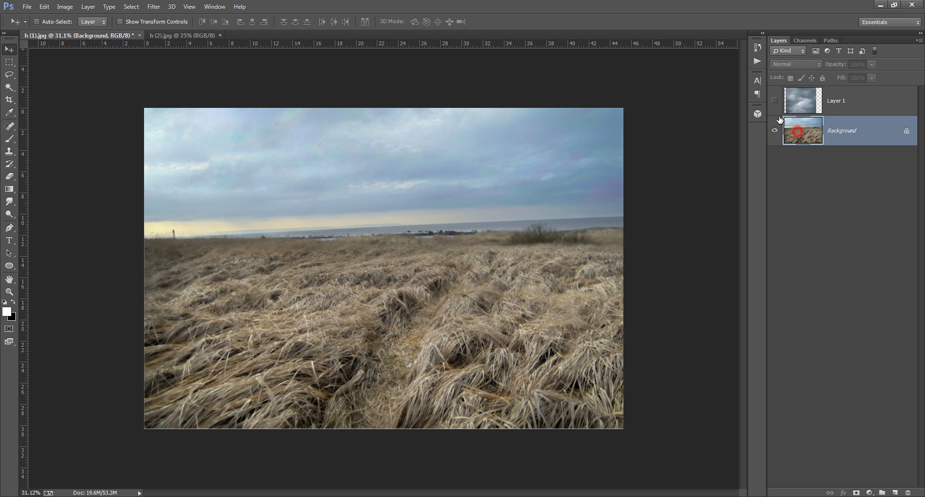
click(775, 100)
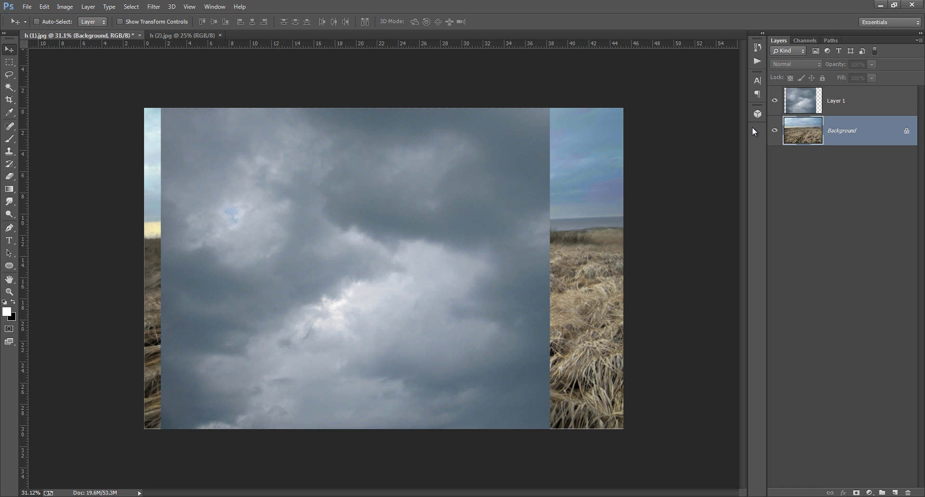
click(800, 104)
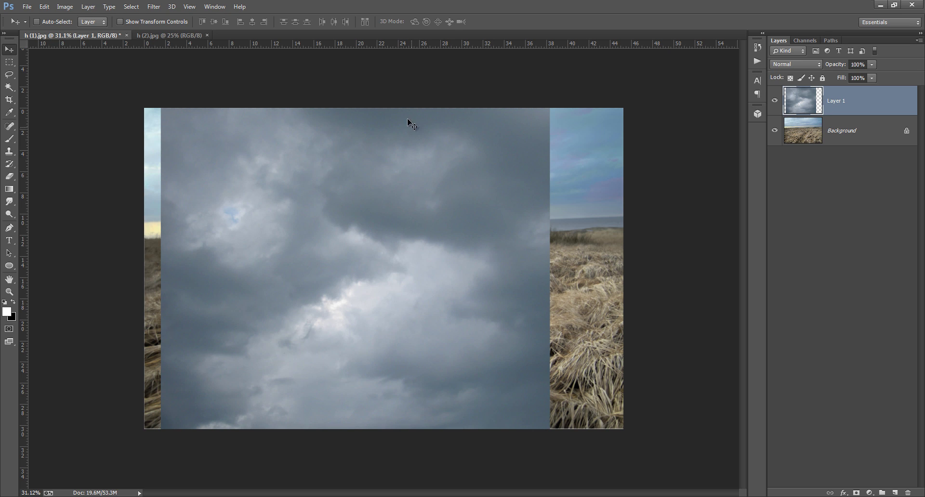
Step: Free-transform the cloud layer, enlarging it and moving it up to cover the top of the image
alt+click(431, 155)
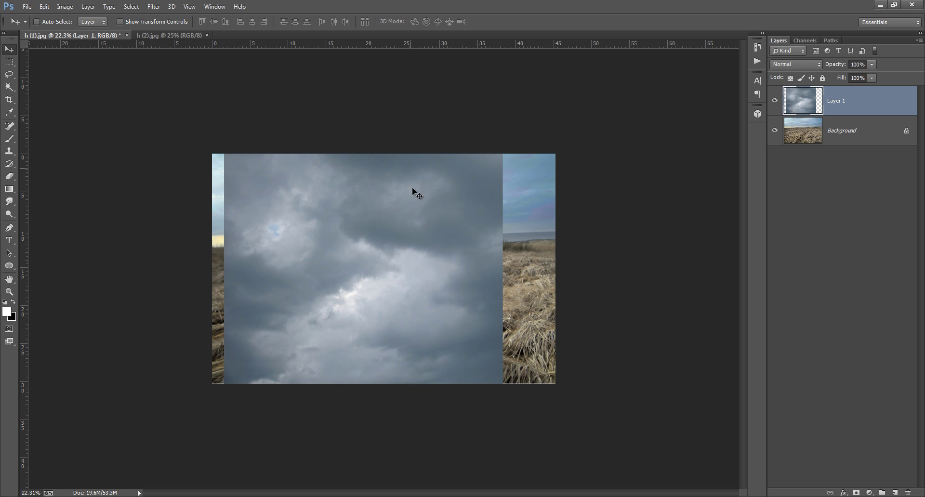
drag(413, 191, 417, 183)
key(ctrl+t)
drag(426, 217, 410, 187)
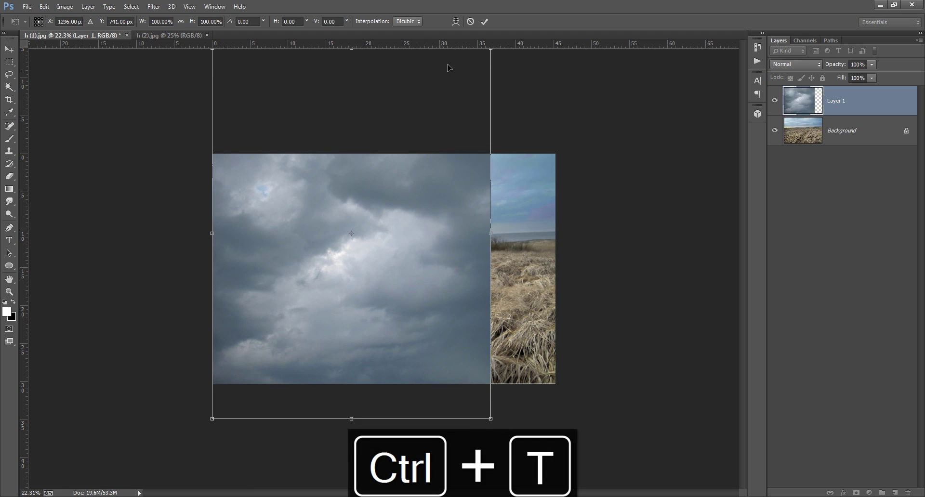
alt+click(429, 169)
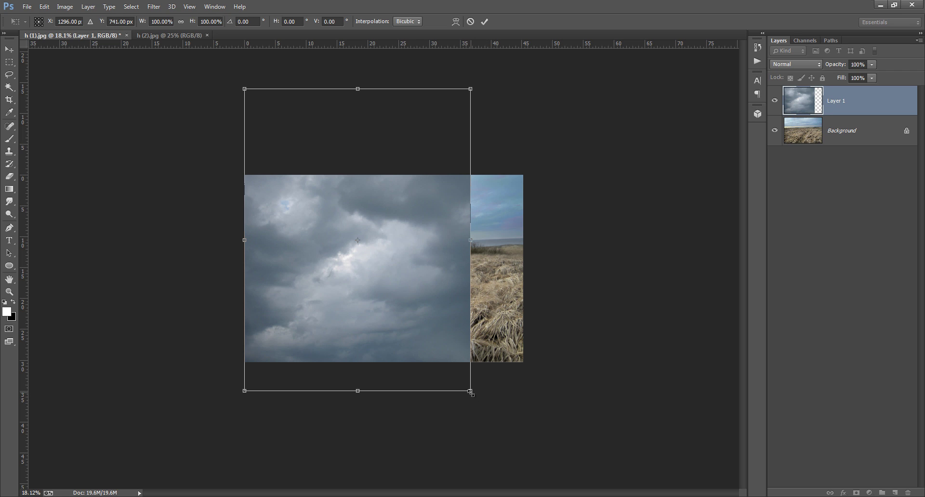
drag(473, 390, 446, 315)
drag(335, 329, 335, 304)
drag(422, 307, 561, 392)
drag(436, 321, 428, 244)
click(484, 22)
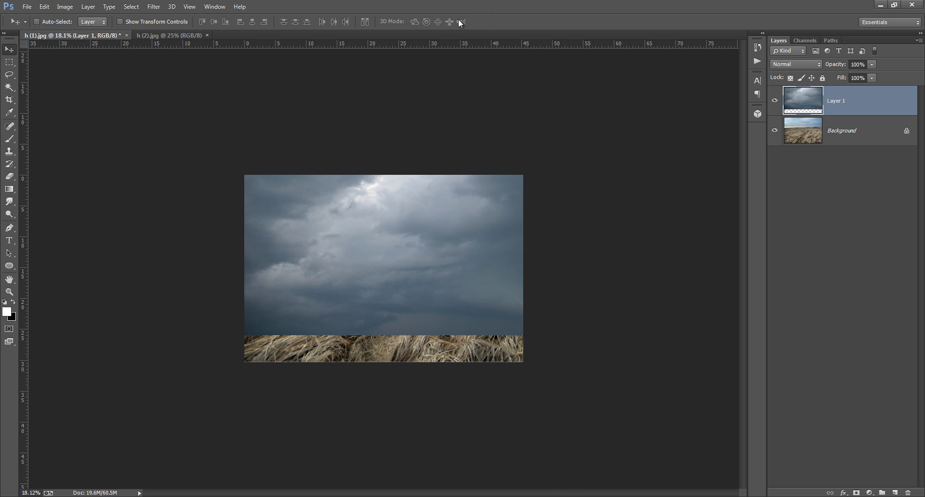
Step: Fit the image on screen, compare the sky layer, and adjust it to leave a narrow grass strip
key(ctrl+0)
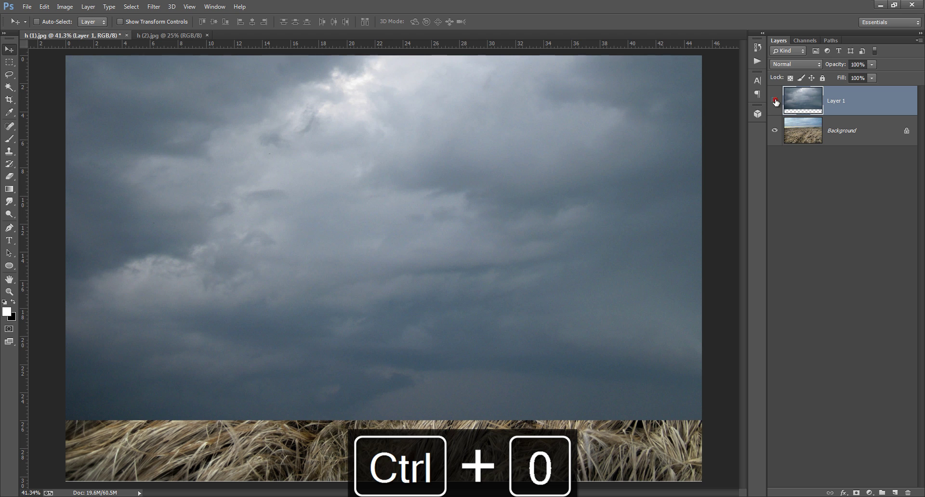
click(776, 101)
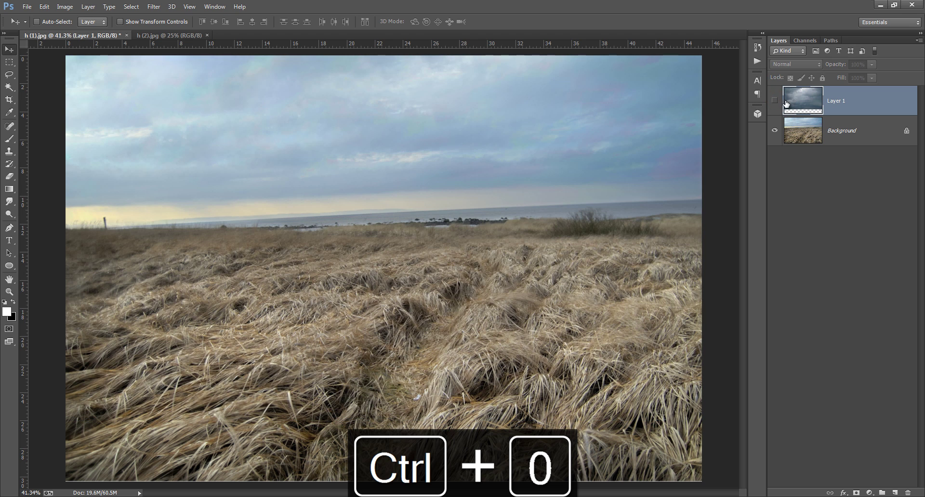
click(775, 101)
click(776, 103)
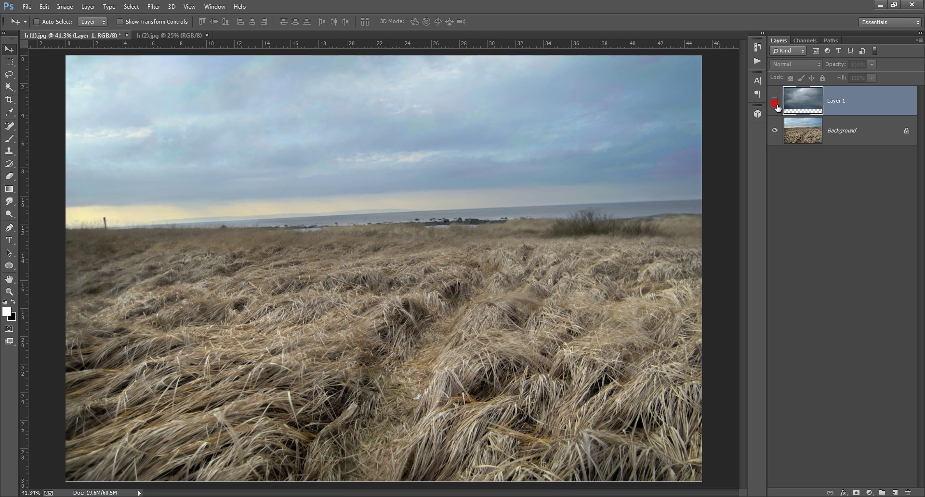
click(776, 103)
mouse_move(447, 184)
mouse_down()
mouse_move(449, 223)
mouse_move(447, 175)
mouse_up()
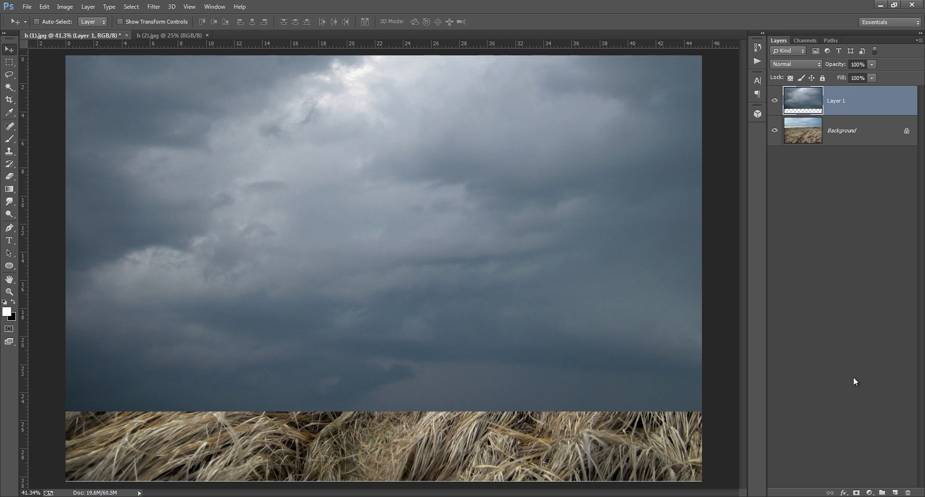
Step: Add a layer mask to Layer 1 and set up a 900 px soft round brush
click(857, 492)
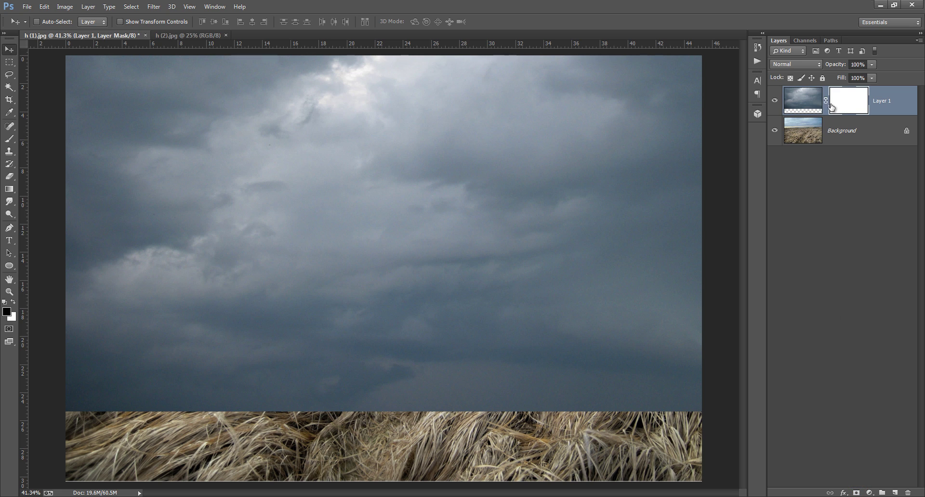
click(9, 139)
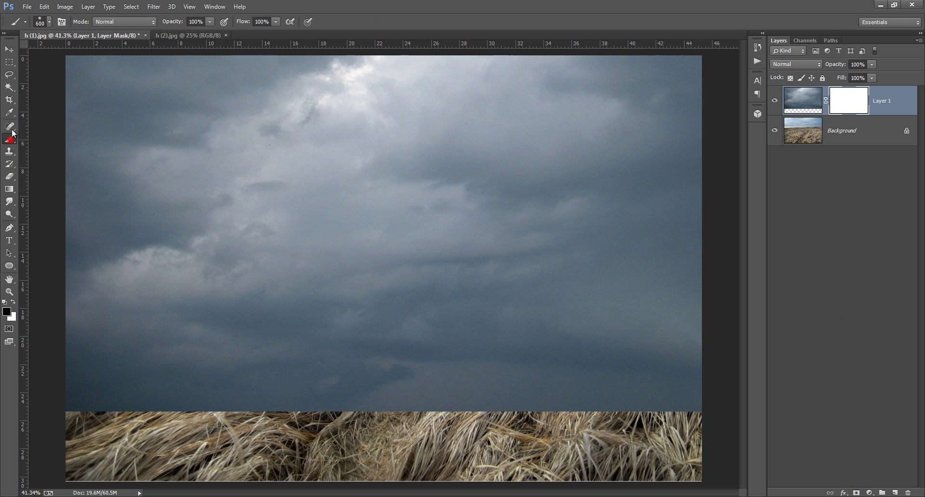
click(40, 21)
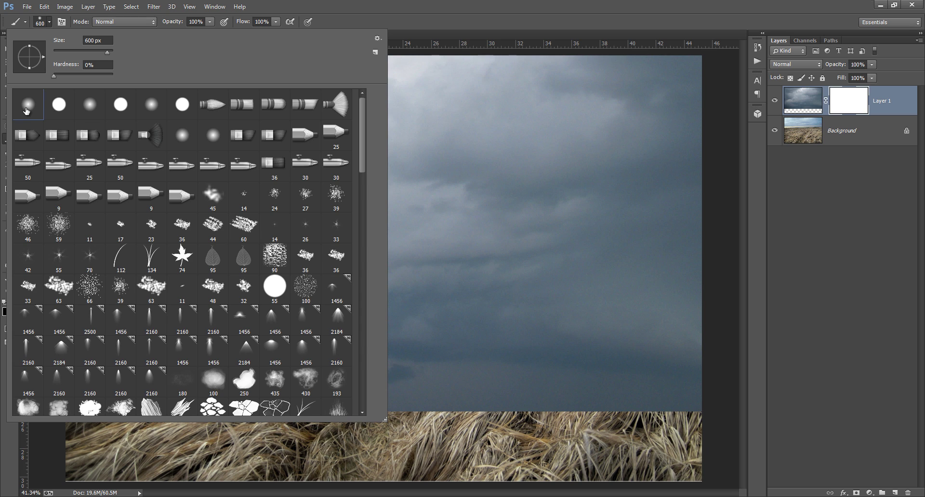
click(462, 32)
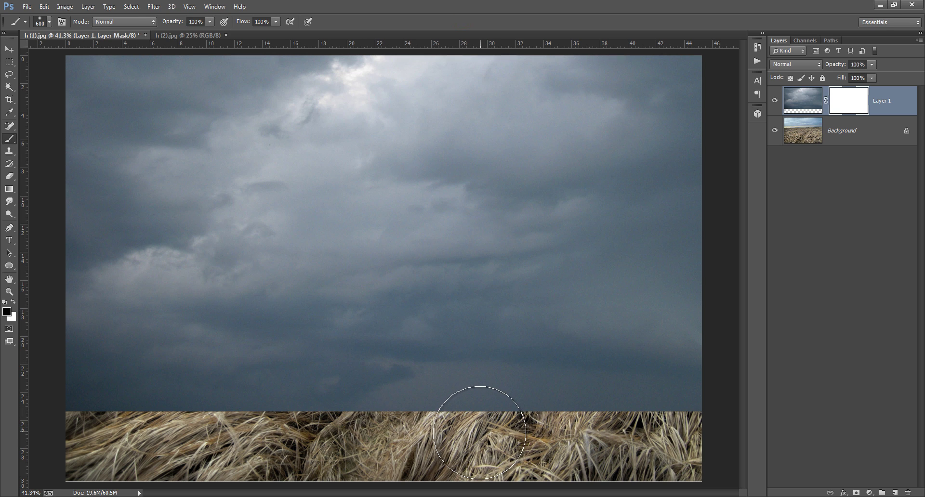
key(bracketright)
key(bracketright)
key(bracketright)
Step: Paint black on the mask to reveal the grass along the lower right and lower left
mouse_move(621, 374)
mouse_down()
mouse_move(620, 351)
mouse_move(454, 347)
mouse_move(209, 347)
mouse_move(136, 365)
mouse_move(93, 356)
mouse_move(72, 362)
mouse_up()
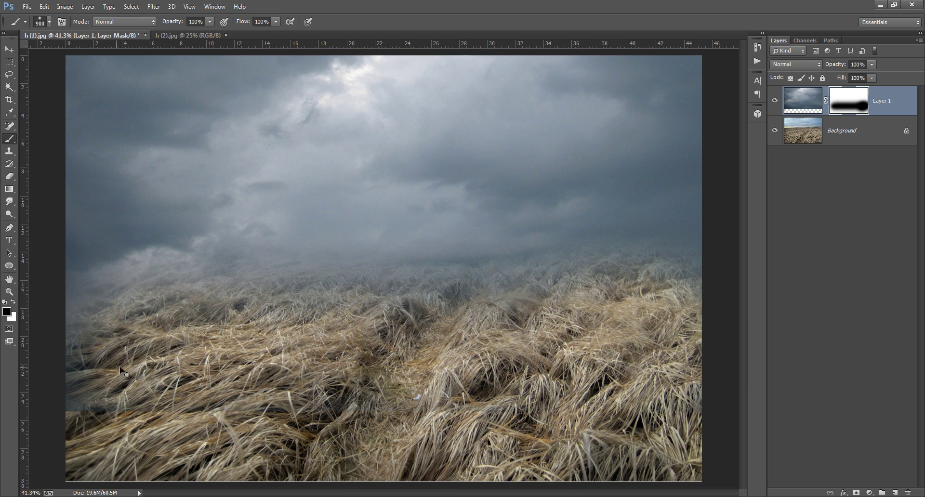
key(ctrl+z)
mouse_move(627, 384)
mouse_down()
mouse_move(606, 412)
mouse_move(584, 416)
mouse_move(377, 415)
mouse_move(383, 373)
mouse_move(372, 330)
mouse_move(377, 405)
mouse_move(289, 410)
mouse_move(343, 360)
mouse_move(361, 334)
mouse_up()
click(602, 411)
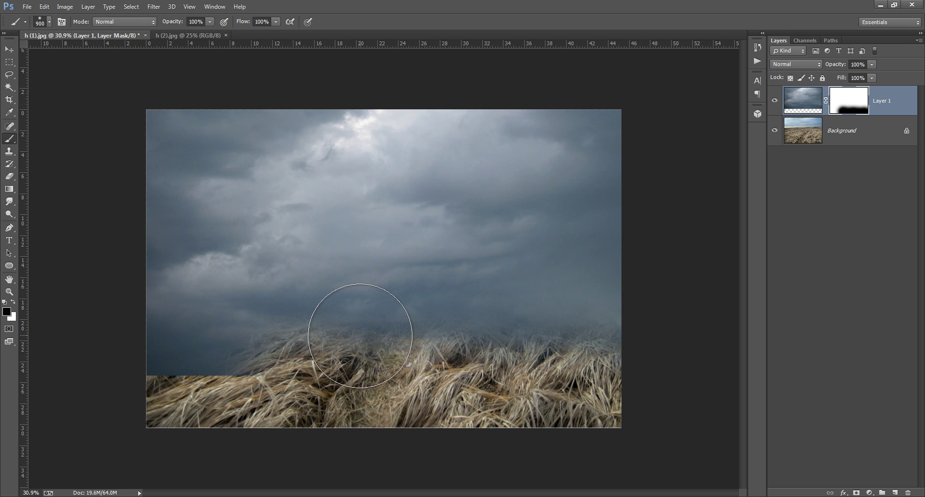
mouse_move(360, 341)
mouse_down()
mouse_move(273, 403)
mouse_move(231, 413)
mouse_move(165, 409)
mouse_move(252, 343)
mouse_move(213, 362)
mouse_move(217, 393)
mouse_move(207, 409)
mouse_move(293, 372)
mouse_move(424, 371)
mouse_move(458, 356)
mouse_move(559, 376)
mouse_move(564, 365)
mouse_move(305, 351)
mouse_move(275, 356)
mouse_move(439, 349)
mouse_move(544, 366)
mouse_move(588, 351)
mouse_move(665, 351)
mouse_move(225, 389)
mouse_move(223, 444)
mouse_move(216, 387)
mouse_up()
Step: Enlarge the brush and paint the mask across the foreground grass from left to right
key(bracketright)
key(bracketright)
key(bracketright)
key(bracketright)
key(bracketright)
key(bracketright)
key(bracketright)
click(187, 408)
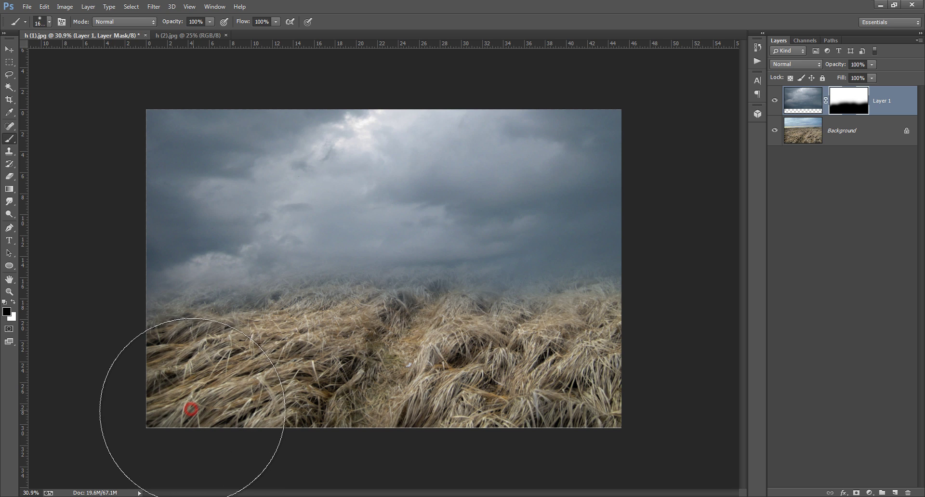
click(244, 399)
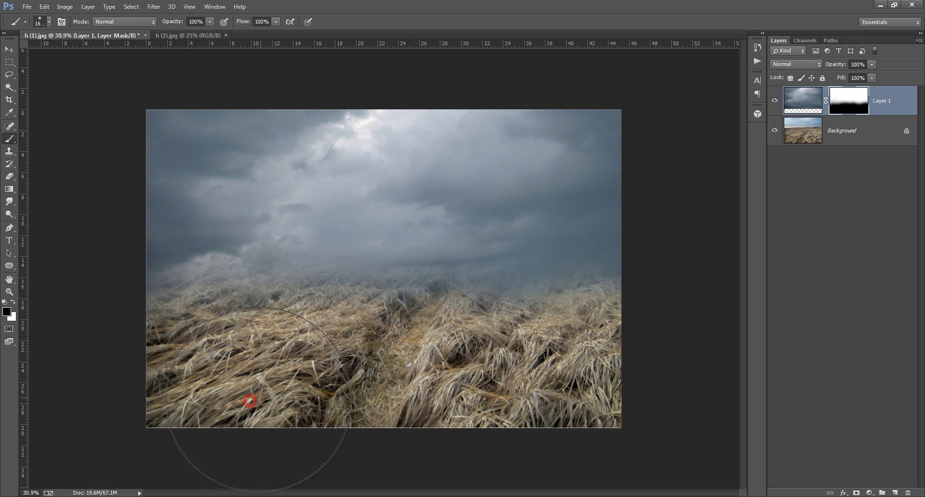
click(332, 393)
click(439, 386)
click(500, 389)
click(561, 383)
click(584, 391)
key(ctrl+0)
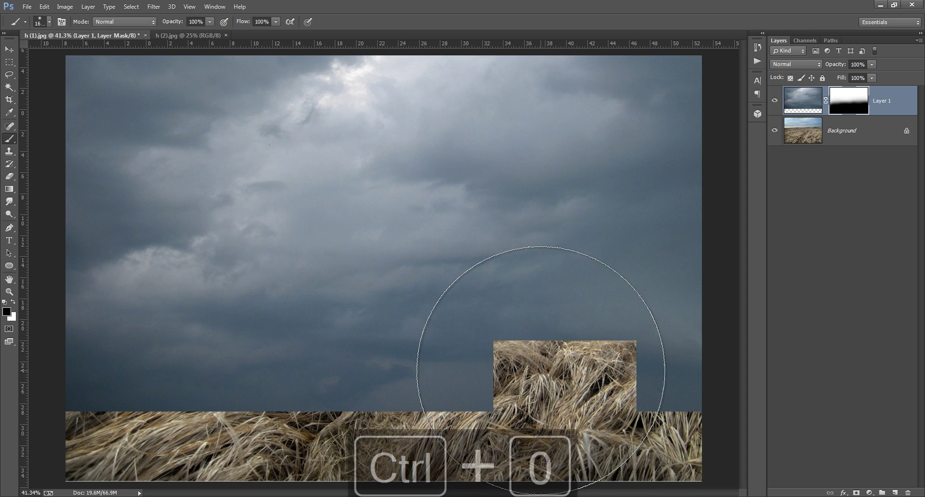
key(space)
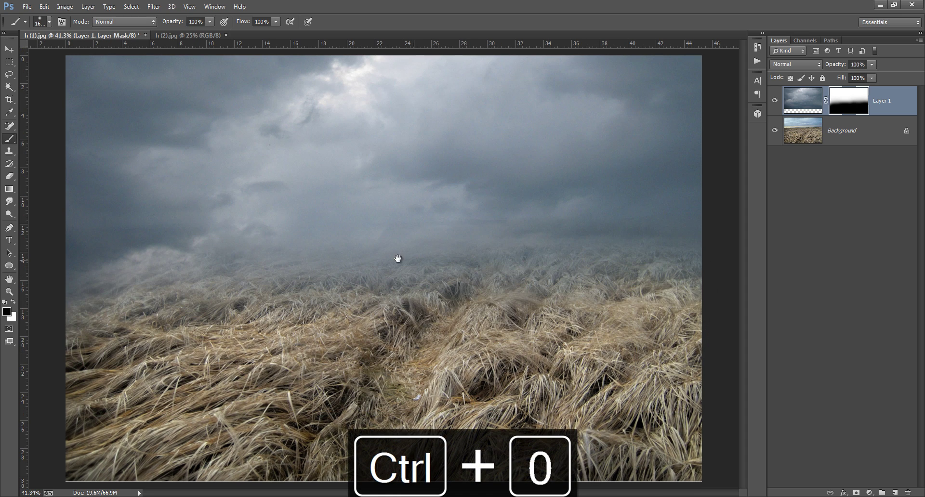
alt+click(353, 289)
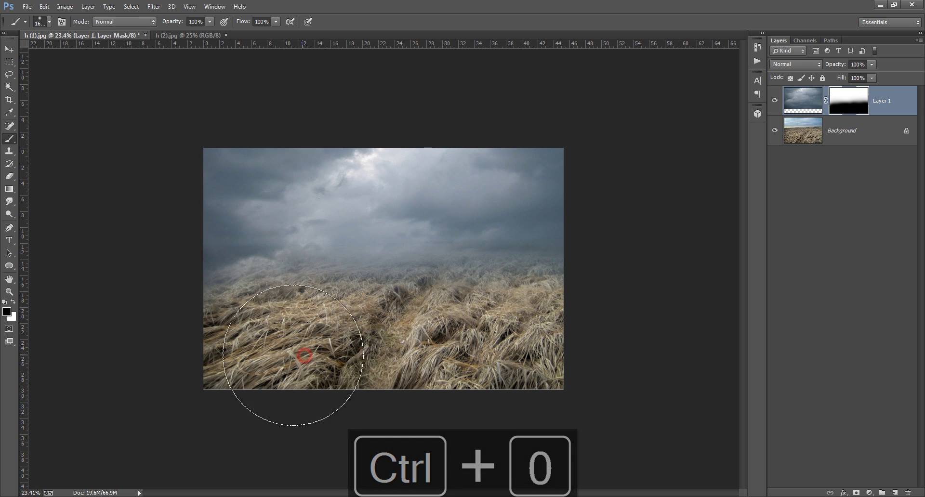
drag(241, 351, 460, 356)
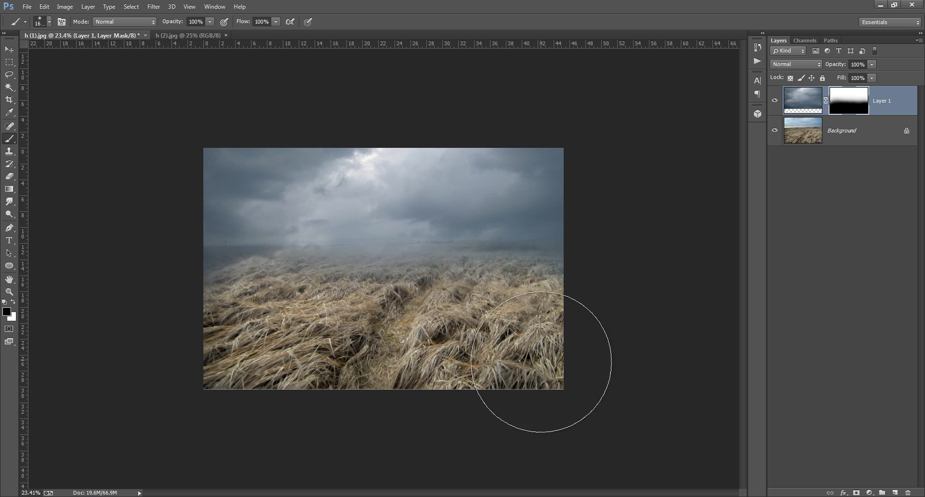
Step: Undo those strokes and repaint with a 900 px brush to clear haze over the grass
key(ctrl+alt+z)
key(ctrl+alt+z)
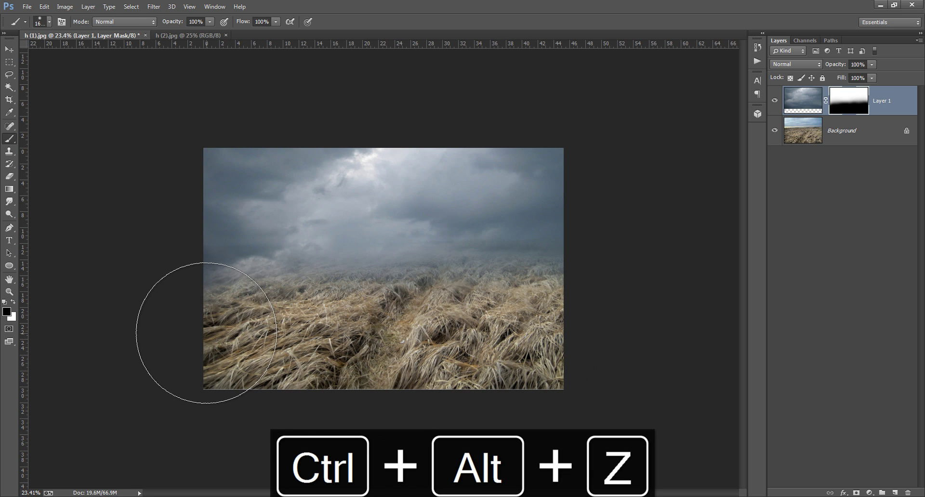
key(bracketleft)
key(bracketleft)
key(bracketleft)
key(bracketleft)
click(384, 311)
mouse_move(371, 310)
mouse_down()
mouse_move(304, 301)
mouse_move(510, 318)
mouse_up()
click(271, 313)
drag(271, 313, 231, 309)
click(506, 312)
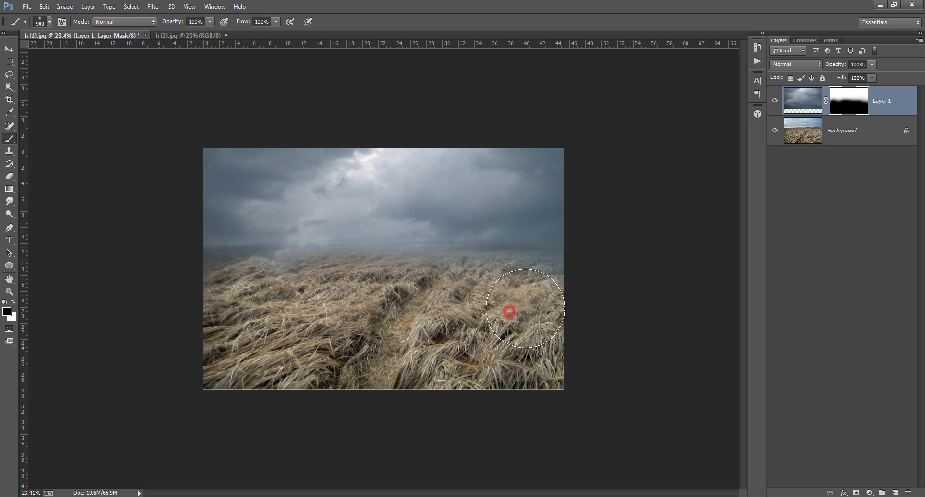
key(ctrl+0)
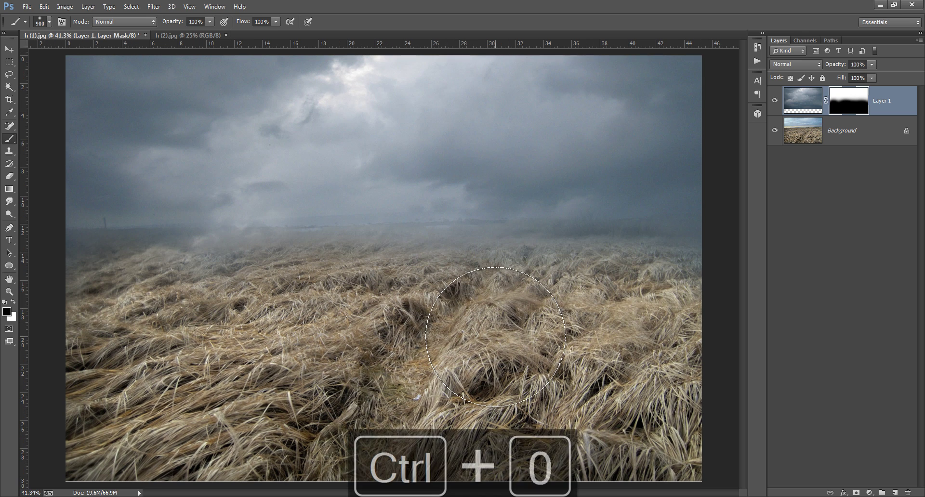
key(ctrl+comma)
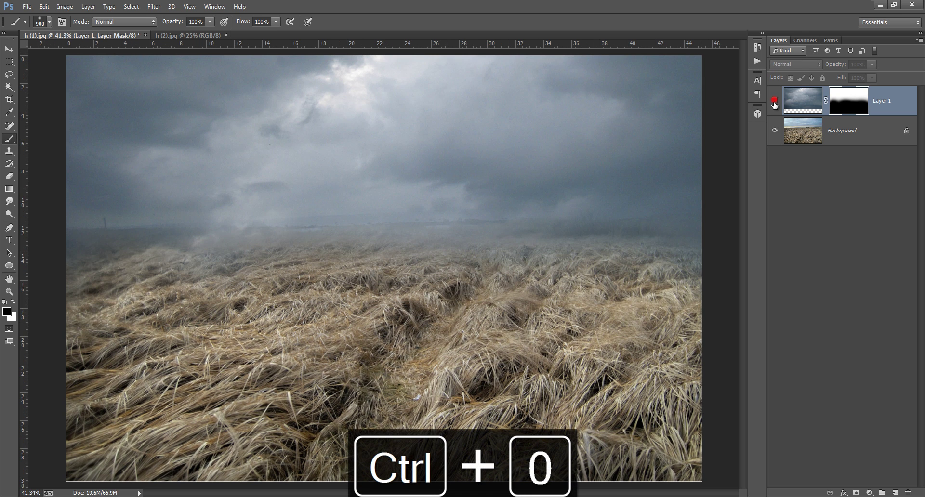
key(ctrl+comma)
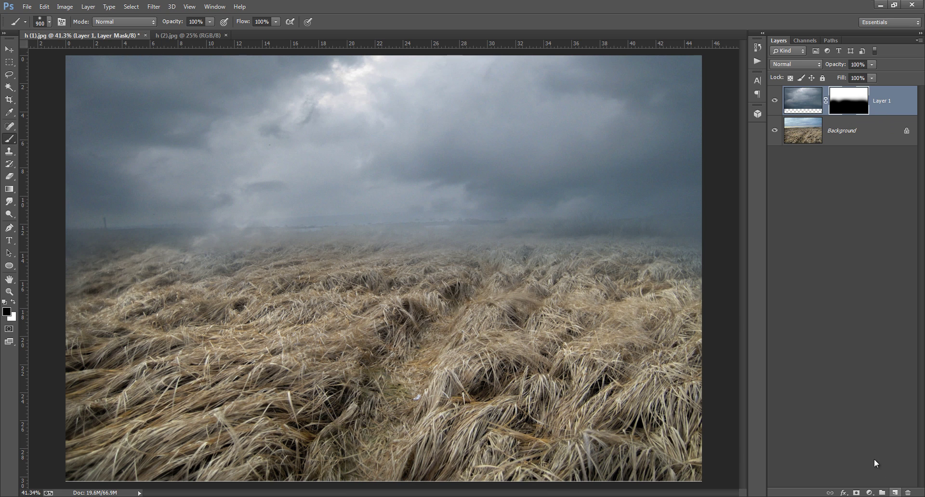
Step: Create a new layer in Soft Light blend mode with white as the painting colour
click(895, 492)
key(x)
click(797, 64)
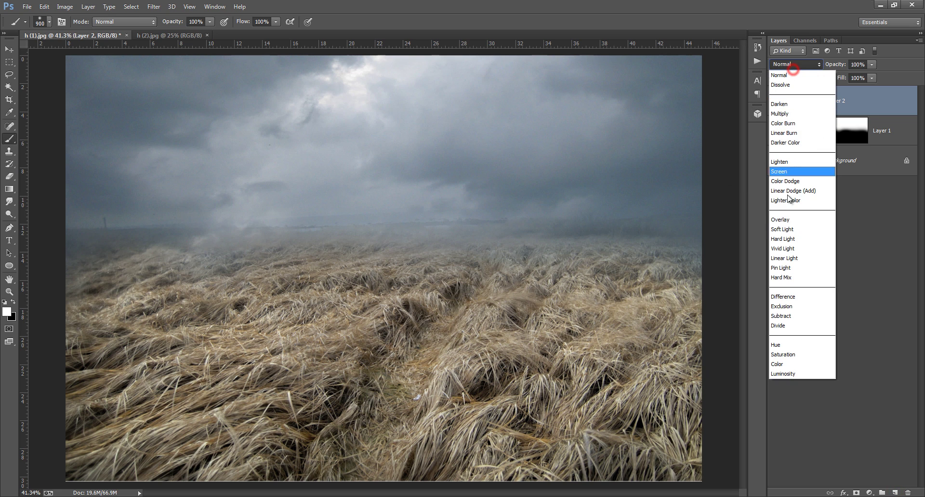
click(786, 227)
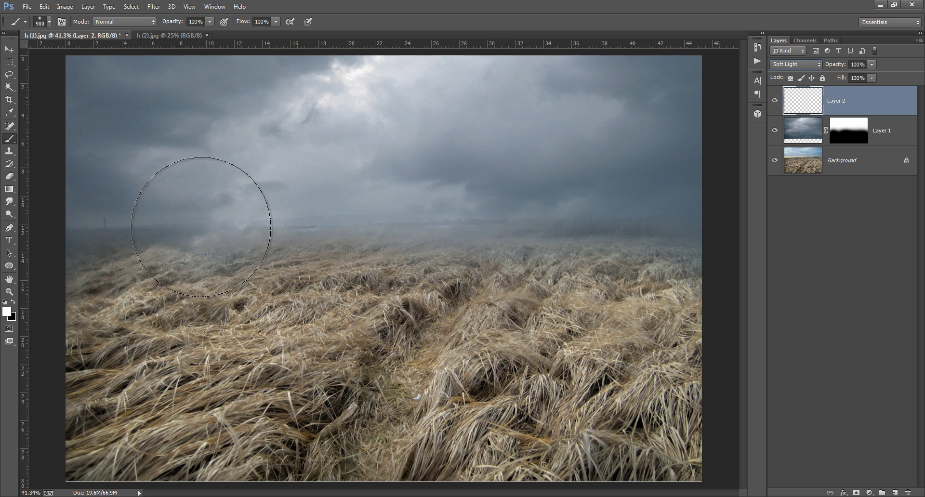
Step: Paint a soft white band along the horizon with a 102 px brush
click(48, 21)
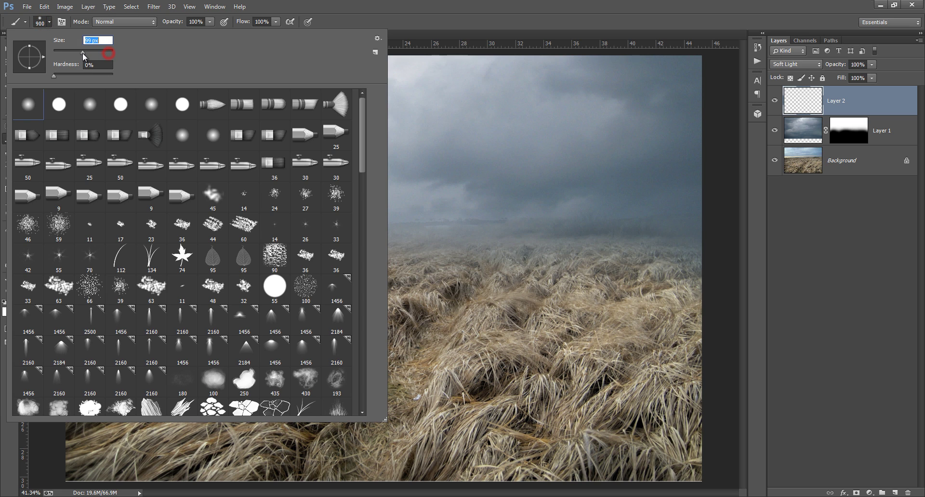
key(Return)
mouse_move(328, 217)
mouse_down()
mouse_move(265, 221)
mouse_move(324, 219)
mouse_move(316, 215)
mouse_up()
drag(262, 231, 224, 213)
mouse_move(338, 211)
mouse_down()
mouse_move(409, 214)
mouse_move(378, 219)
mouse_move(424, 228)
mouse_move(249, 237)
mouse_move(280, 239)
mouse_move(224, 229)
mouse_move(515, 209)
mouse_move(520, 219)
mouse_move(431, 233)
mouse_move(535, 215)
mouse_move(528, 229)
mouse_move(597, 220)
mouse_move(545, 217)
mouse_move(532, 235)
mouse_move(380, 252)
mouse_move(239, 242)
mouse_move(212, 258)
mouse_move(233, 237)
mouse_move(174, 234)
mouse_move(304, 212)
mouse_move(283, 209)
mouse_move(468, 199)
mouse_move(557, 206)
mouse_move(583, 243)
mouse_move(408, 263)
mouse_move(458, 256)
mouse_up()
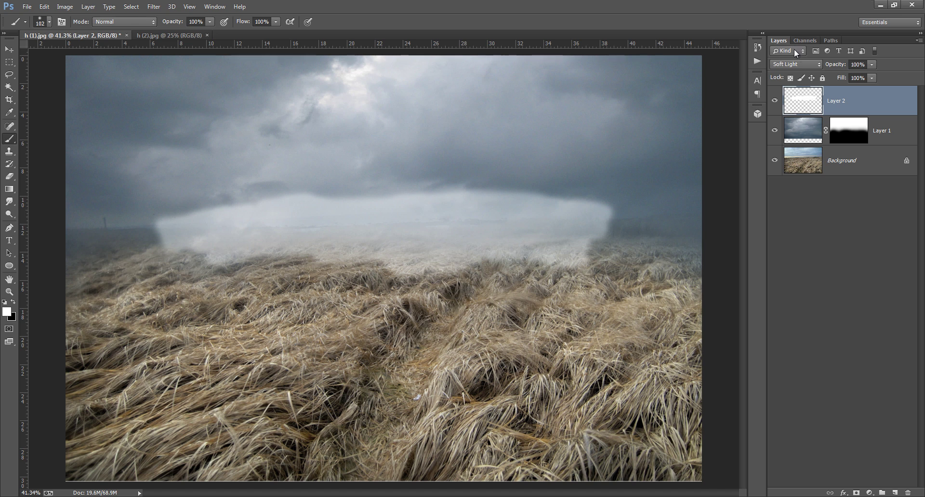
click(153, 6)
click(164, 144)
Step: Apply a Gaussian Blur of radius 171.8 to the white band on Layer 2 and compare it
click(104, 231)
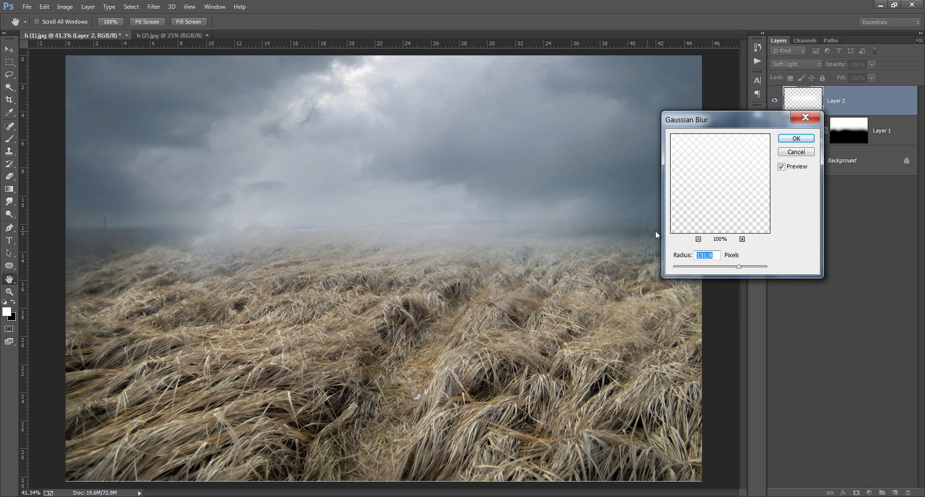
mouse_move(738, 267)
mouse_down()
mouse_move(722, 266)
mouse_move(745, 264)
mouse_up()
click(797, 138)
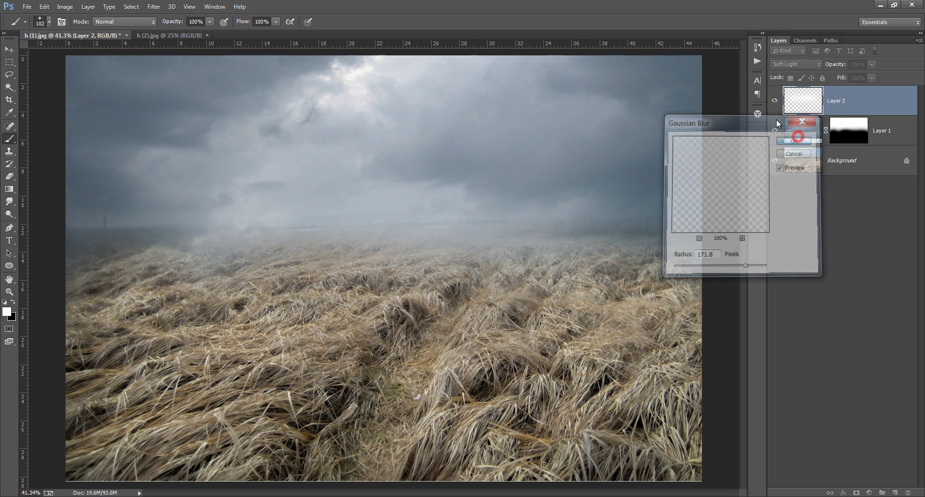
click(776, 100)
click(775, 100)
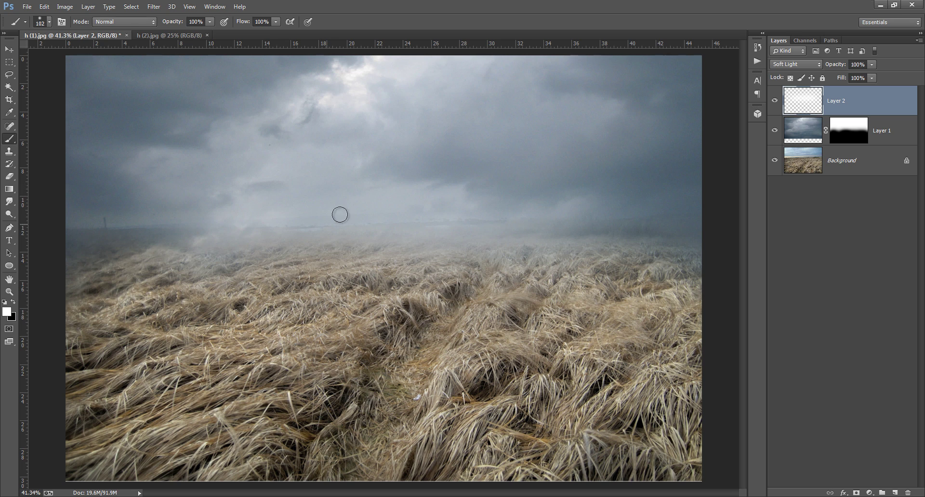
click(870, 493)
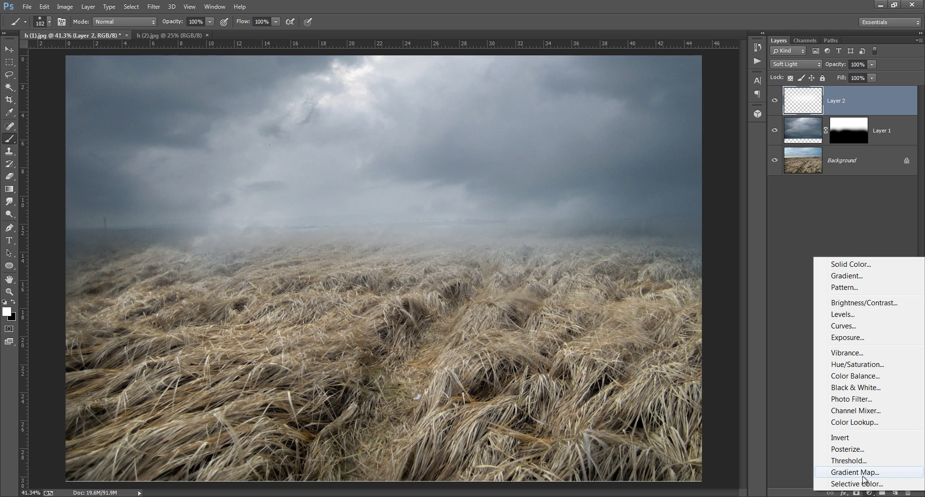
Step: Add a Color Lookup adjustment layer, try Candlelight.CUBE, and lower its opacity
click(866, 426)
drag(758, 207, 674, 107)
click(675, 119)
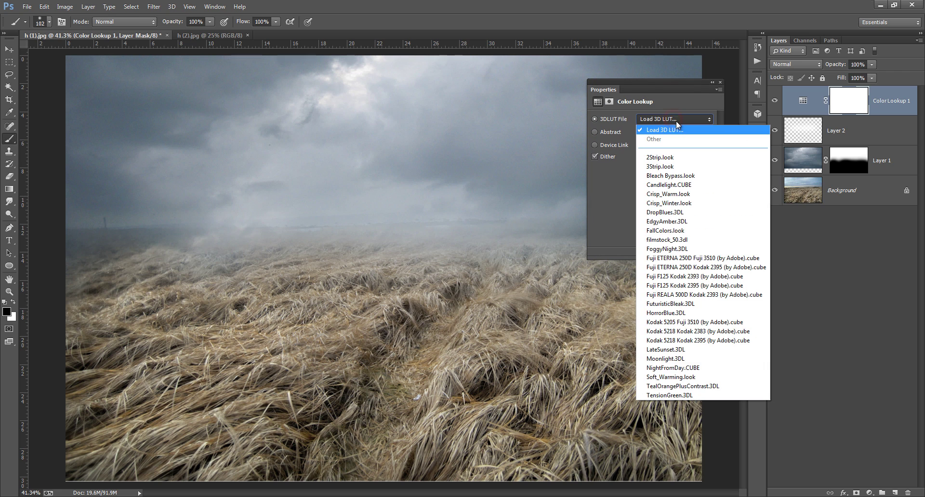
click(677, 119)
key(Down)
key(Down)
key(Down)
key(Down)
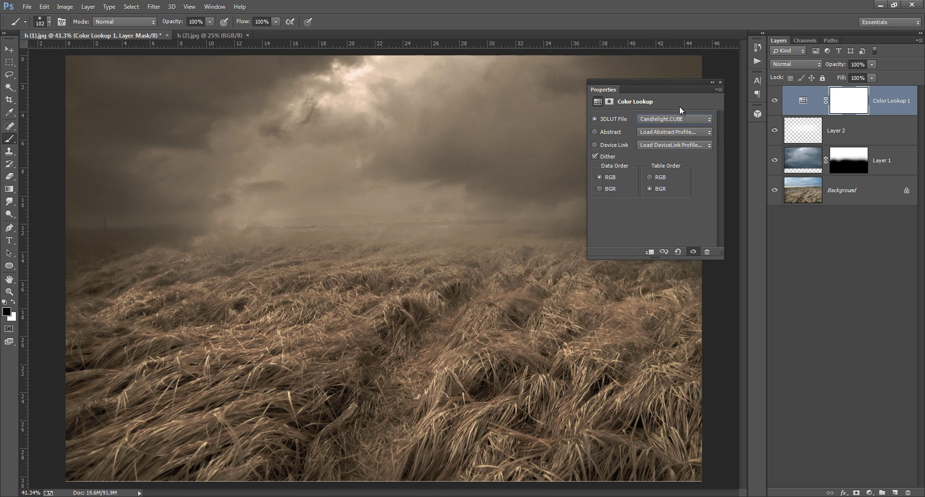
click(775, 100)
click(774, 100)
drag(841, 65, 816, 67)
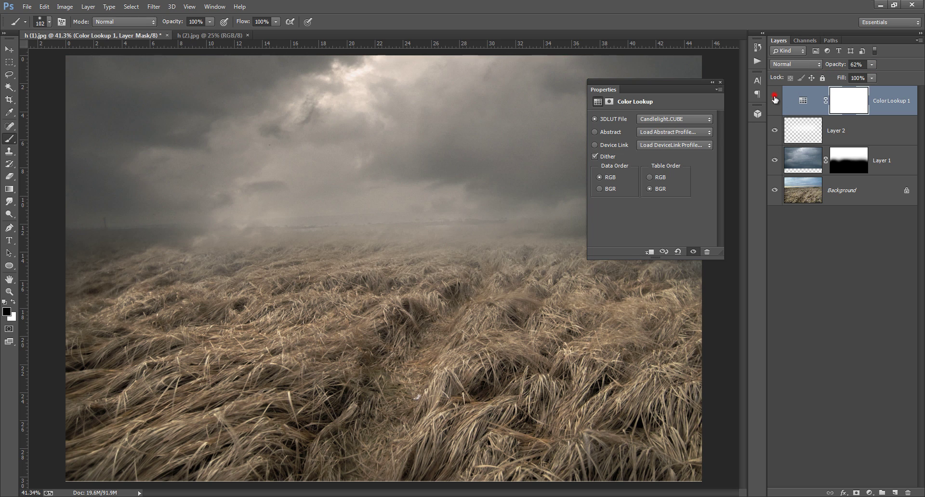
click(775, 100)
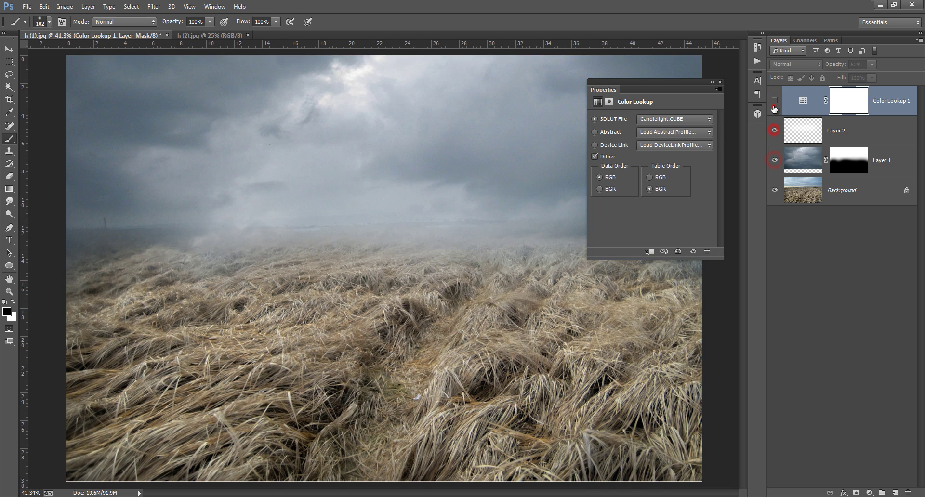
click(774, 101)
Step: Preview the 2Strip, Crisp_Winter and EdgyAmber lookups, settling on FoggyNight.3DL
click(657, 126)
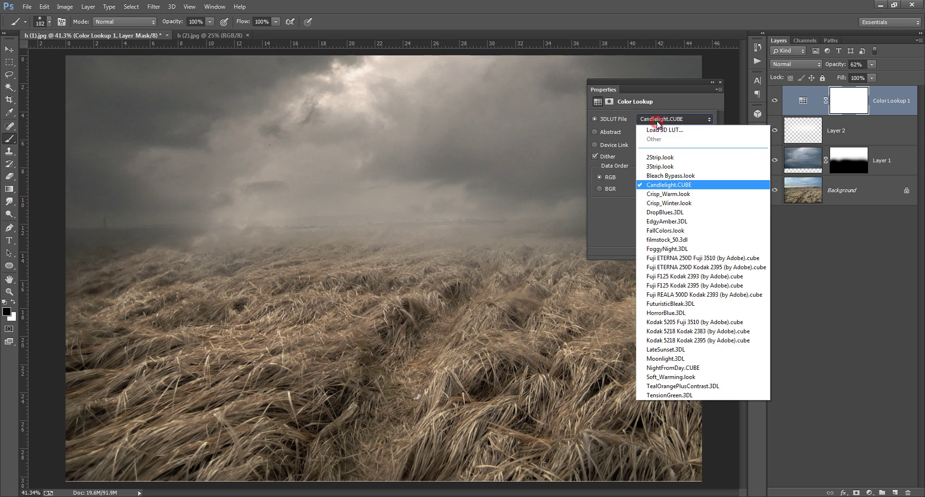
click(682, 102)
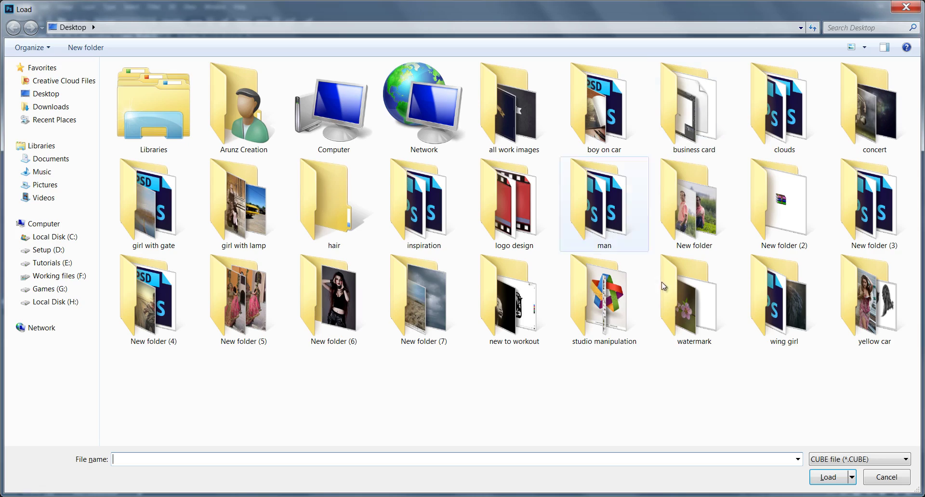
click(888, 477)
click(656, 122)
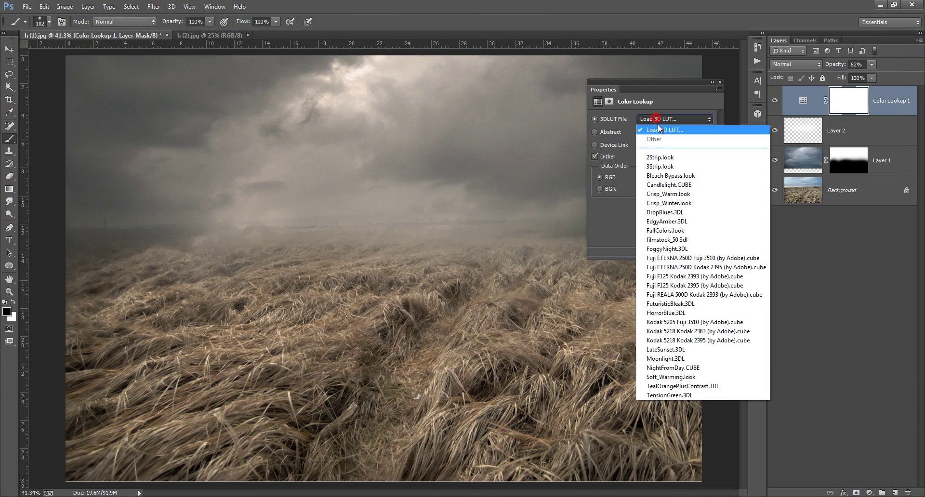
click(664, 158)
key(Down)
key(Down)
key(Down)
key(Down)
key(Down)
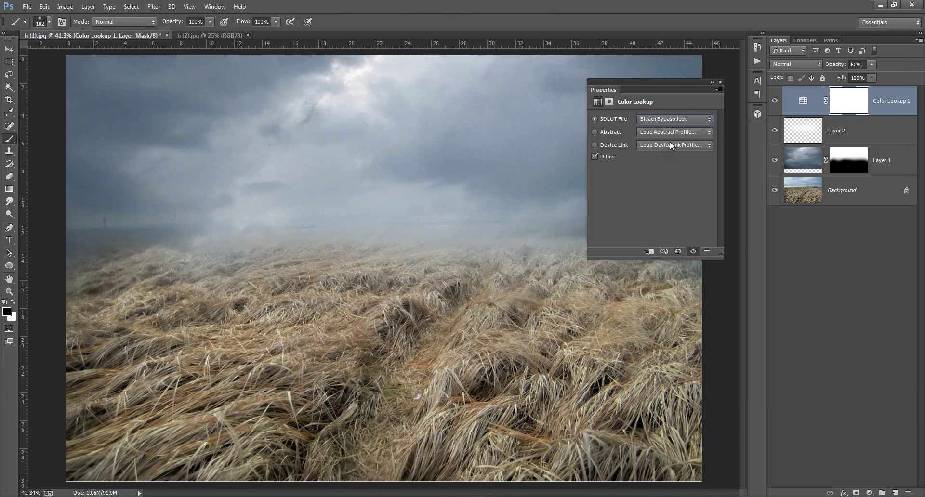
key(Down)
key(Up)
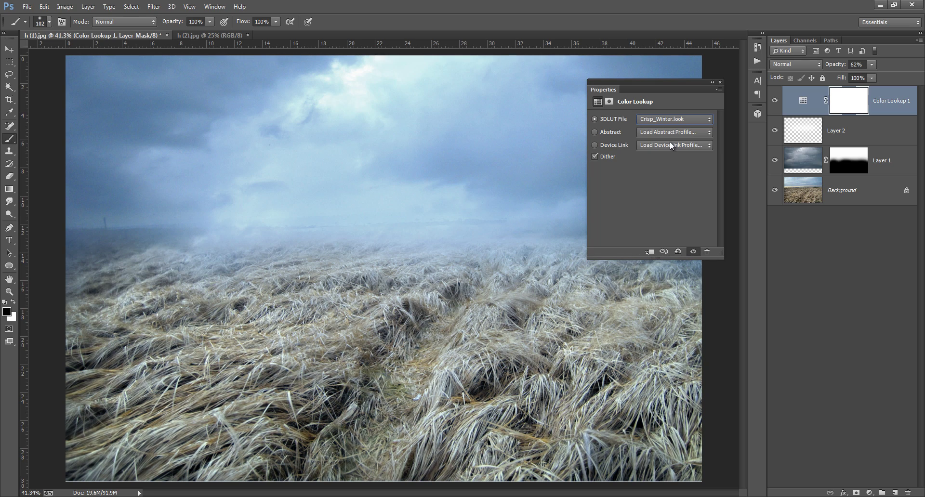
key(Down)
key(Down)
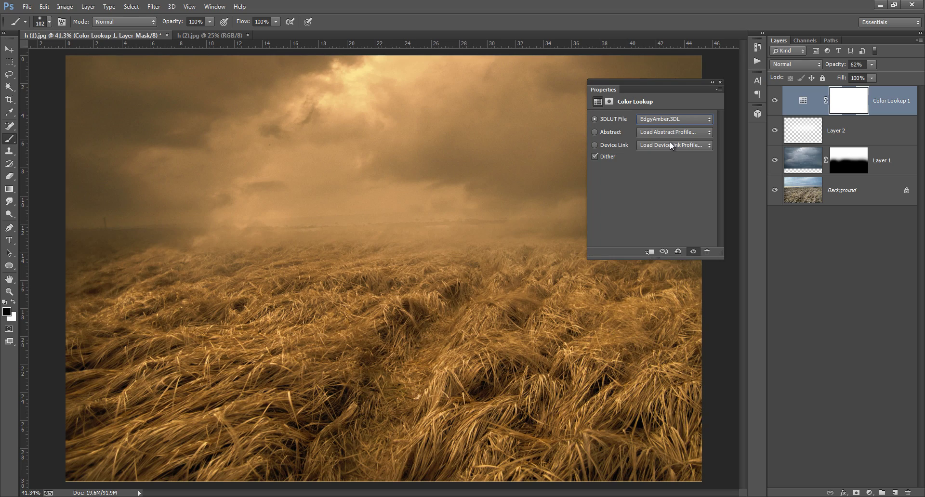
key(Down)
key(Down)
key(Down)
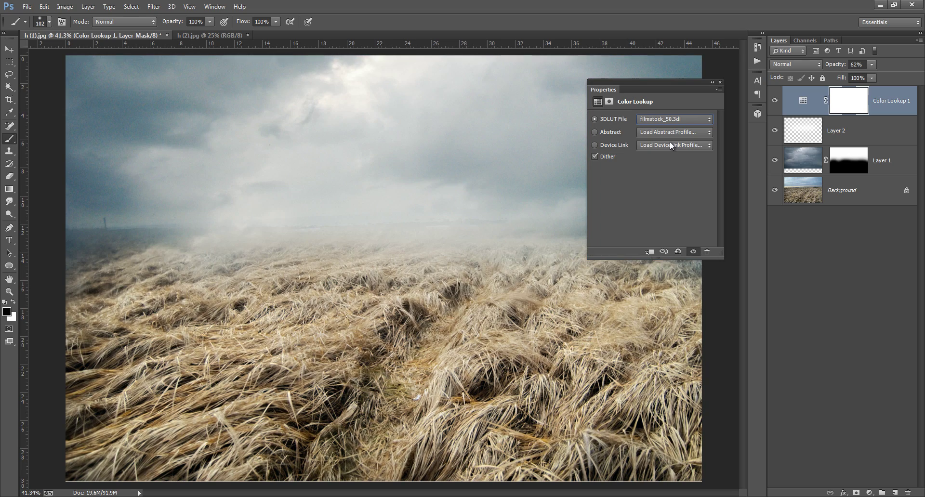
key(Down)
key(Up)
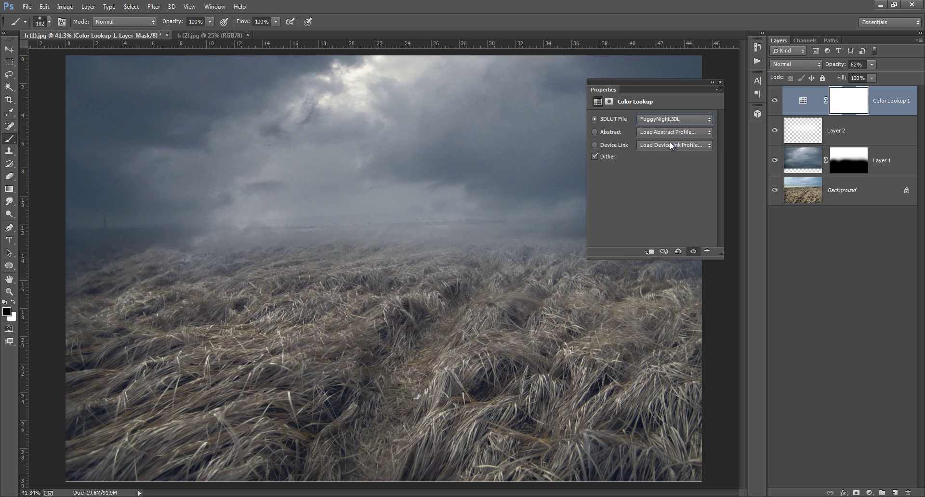
key(Down)
key(Down)
key(Down)
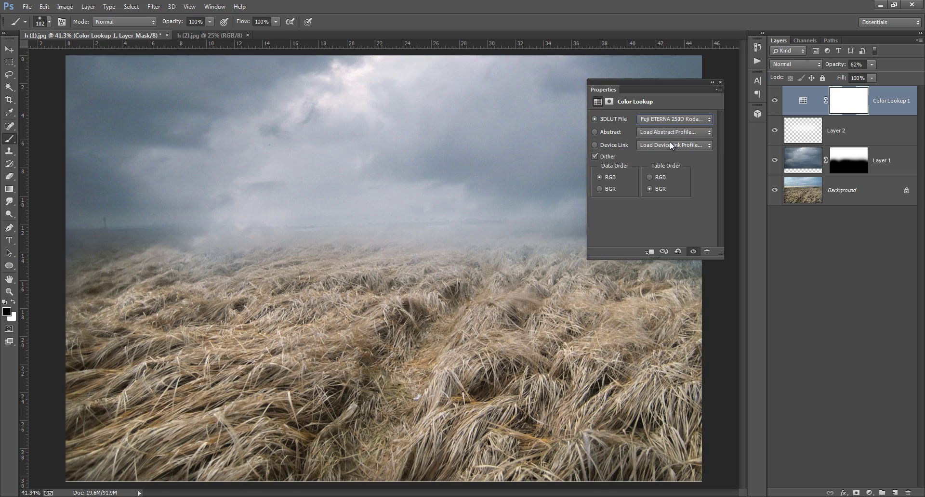
key(Up)
key(Up)
key(Up)
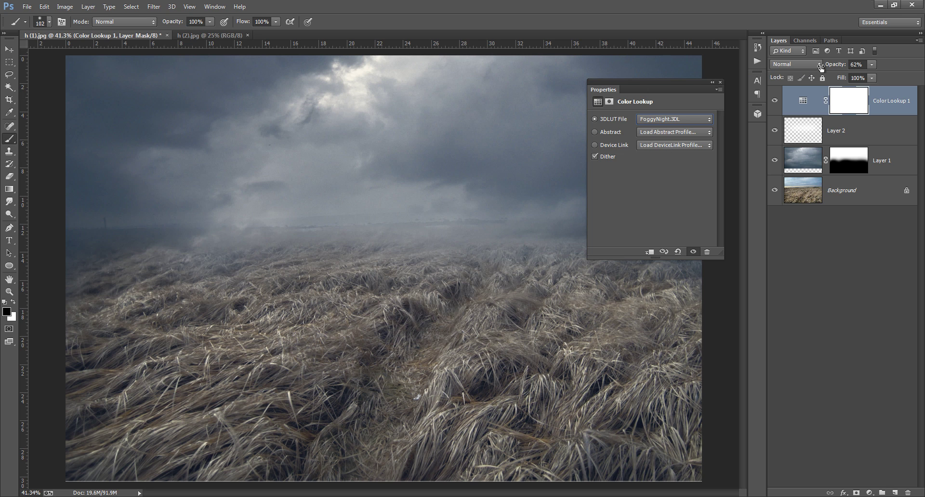
Step: Set the Color Lookup to 31% opacity, close Properties, and hide the layer
drag(821, 68, 813, 72)
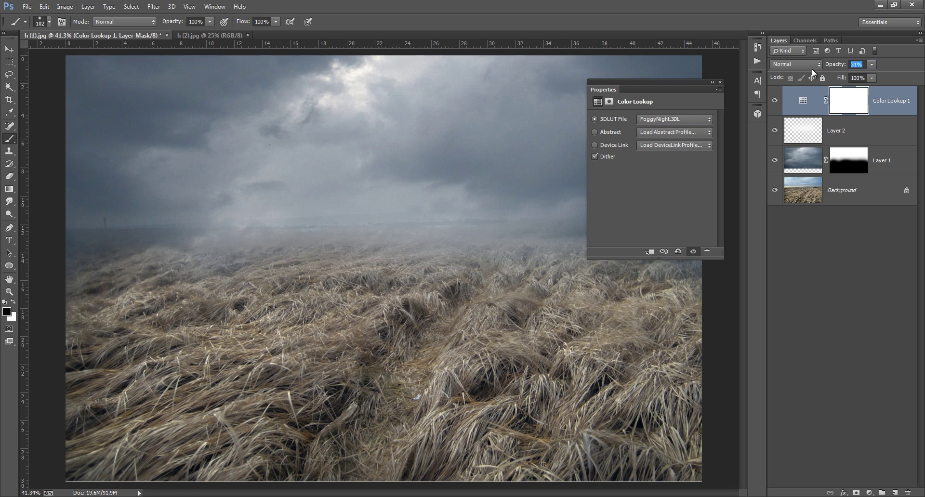
click(721, 82)
click(775, 99)
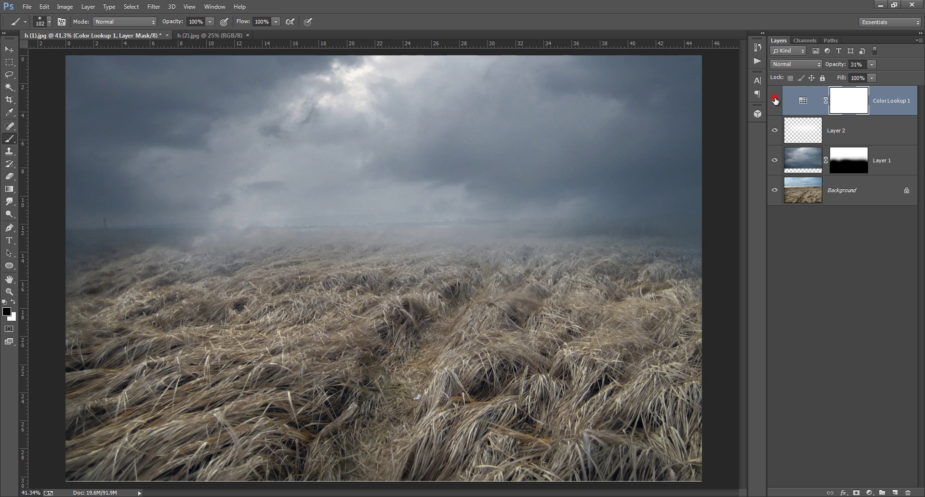
click(774, 100)
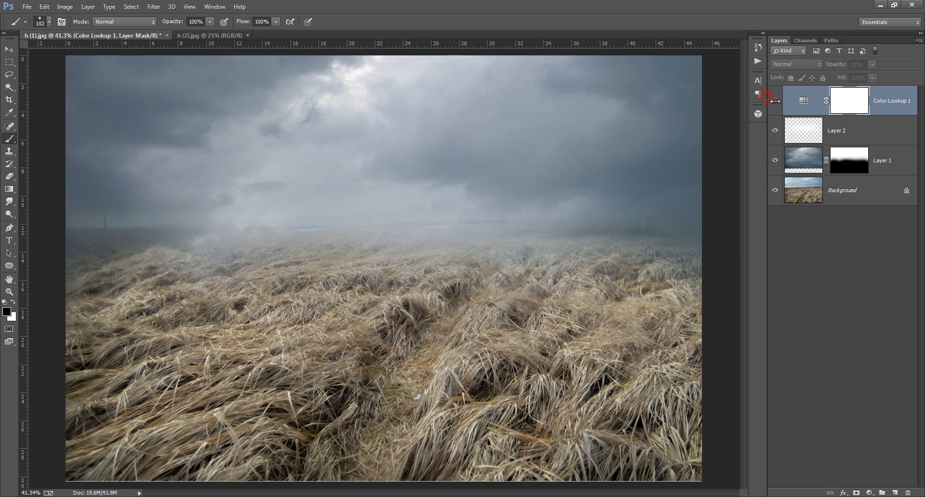
click(775, 100)
click(843, 137)
Step: Add a Gradient Map adjustment layer, initially using the Sepia 5 gradient
key(x)
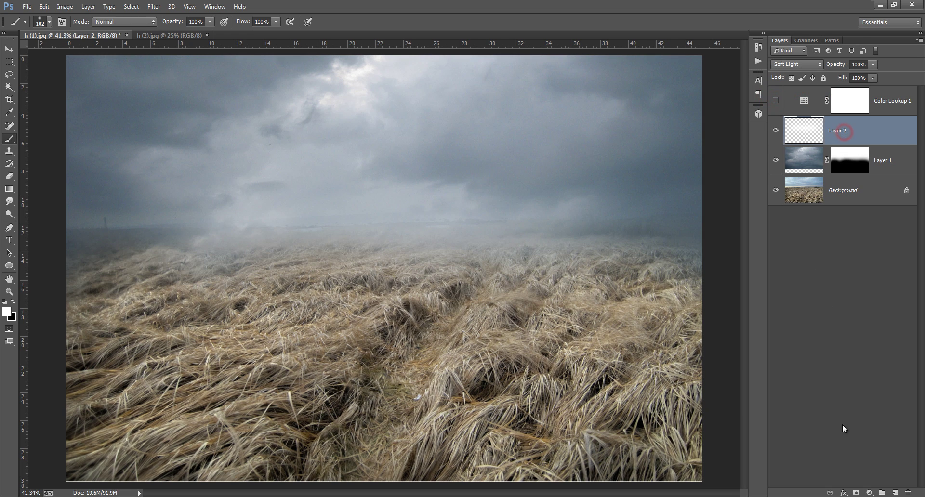
click(869, 493)
click(848, 274)
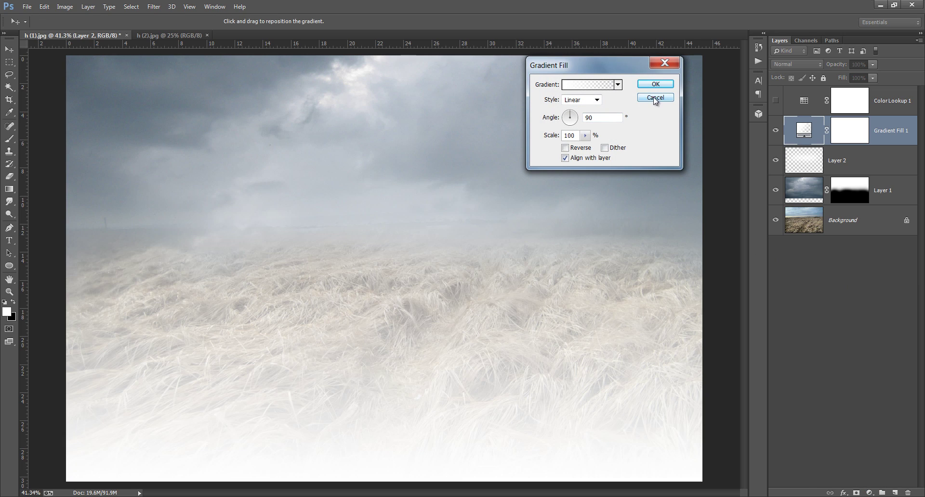
click(656, 98)
click(870, 492)
click(872, 472)
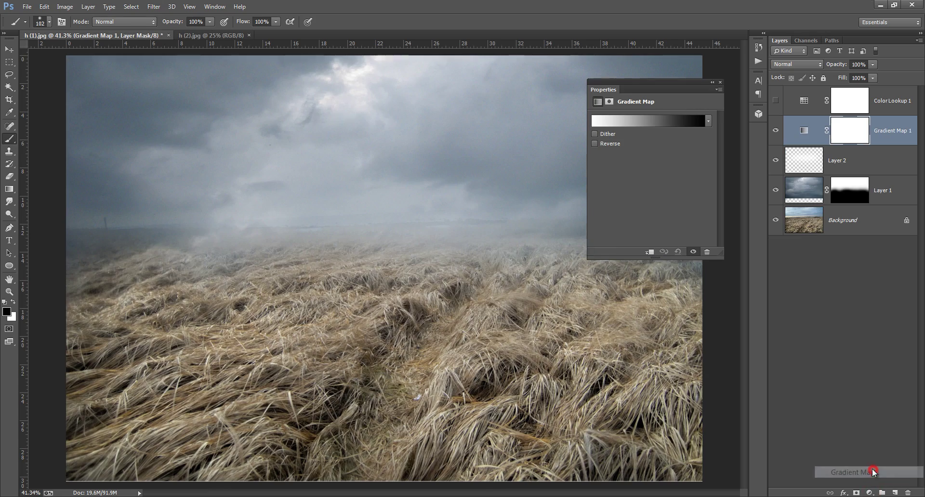
click(603, 144)
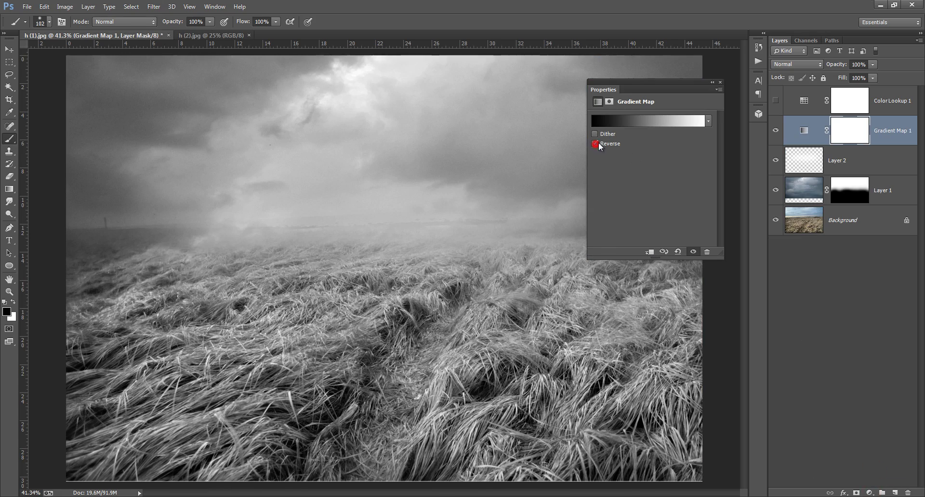
click(649, 122)
click(656, 46)
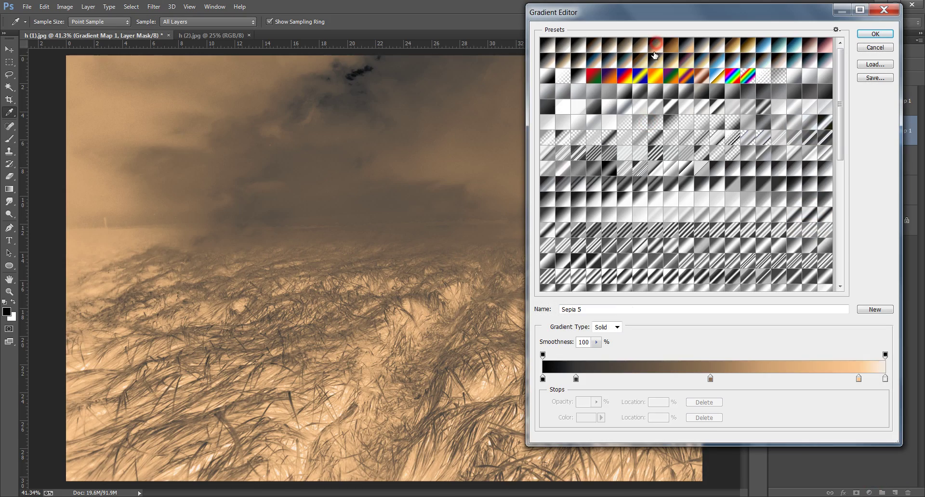
click(875, 33)
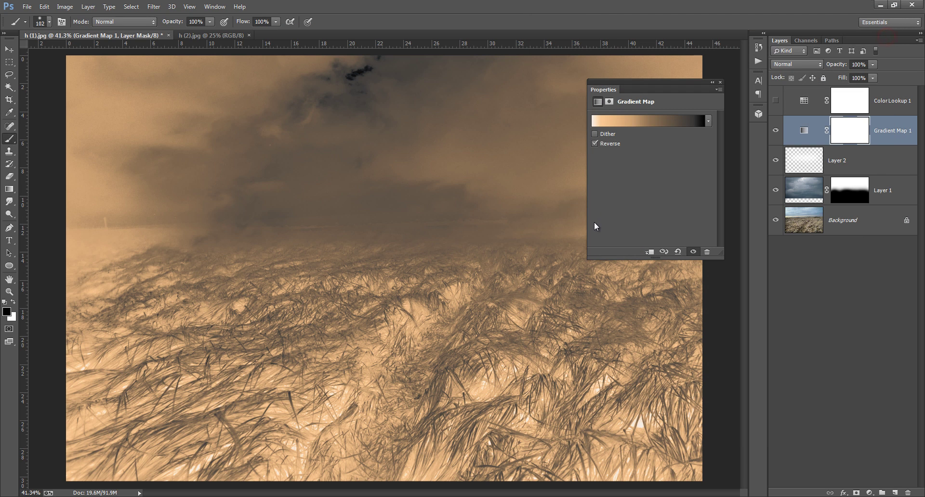
click(595, 143)
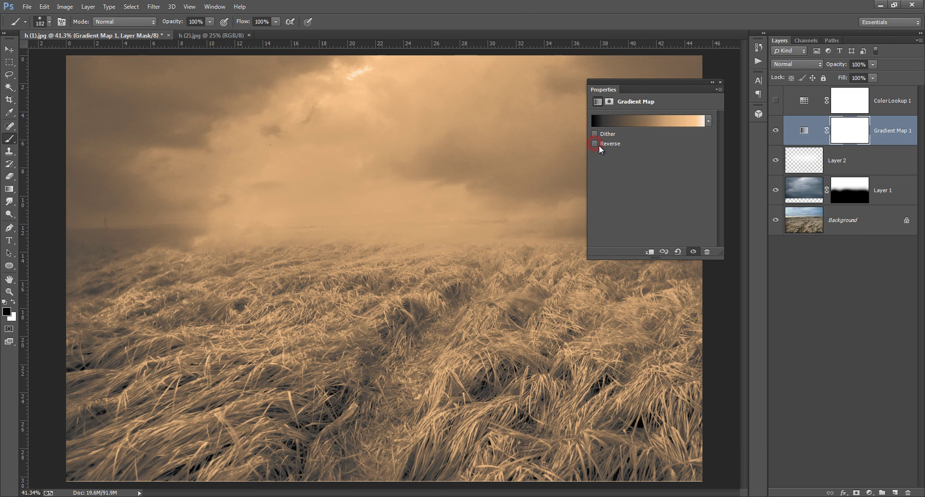
Step: Blend the Gradient Map in Soft Light at 51% opacity and compare it on and off
click(810, 65)
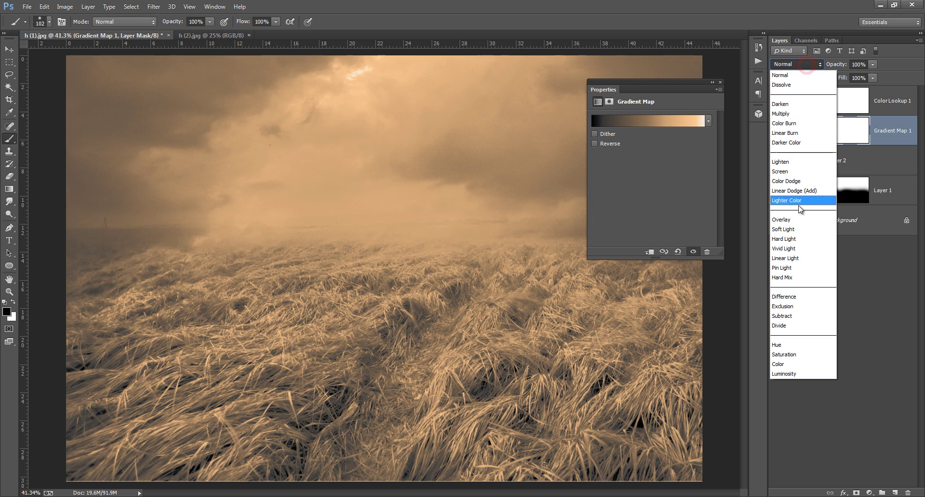
click(794, 228)
drag(832, 71, 791, 138)
click(776, 131)
click(776, 131)
click(776, 130)
click(776, 131)
Step: Switch the Gradient Map to the Blue 2 gradient preset and compare the result
click(657, 120)
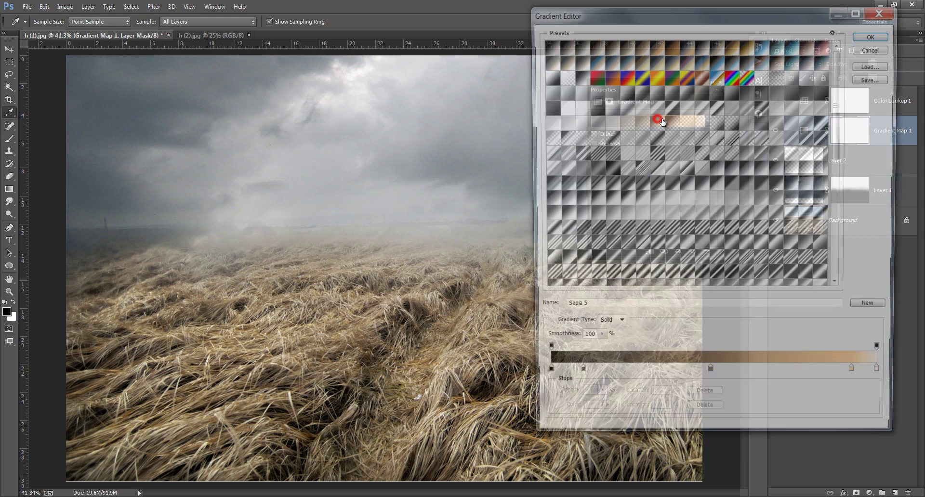
click(778, 49)
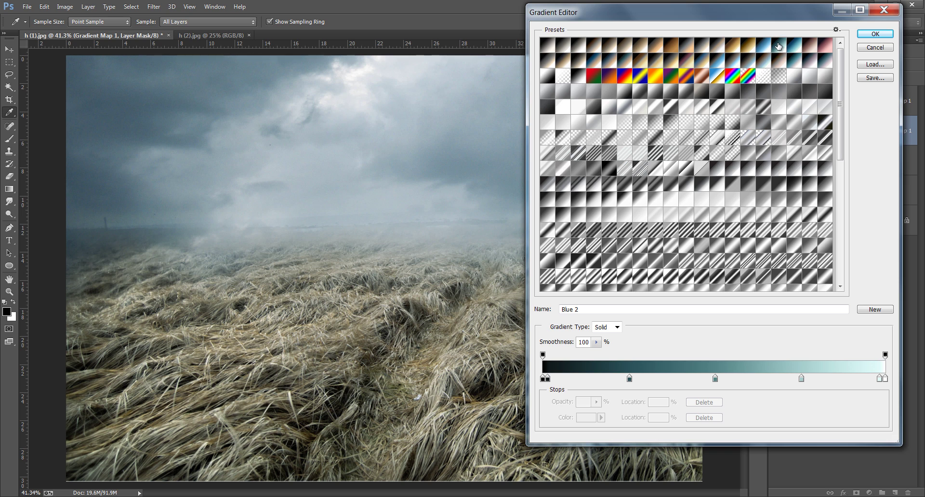
click(875, 34)
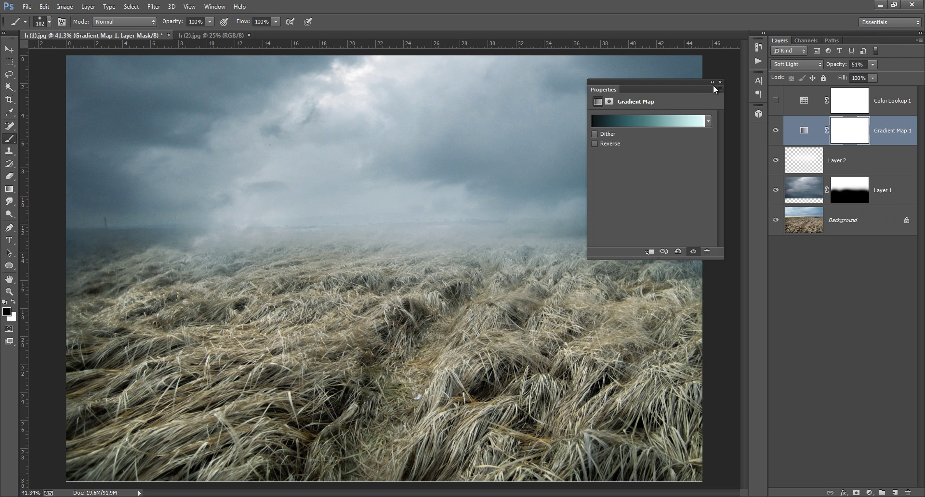
click(721, 82)
click(776, 131)
click(776, 130)
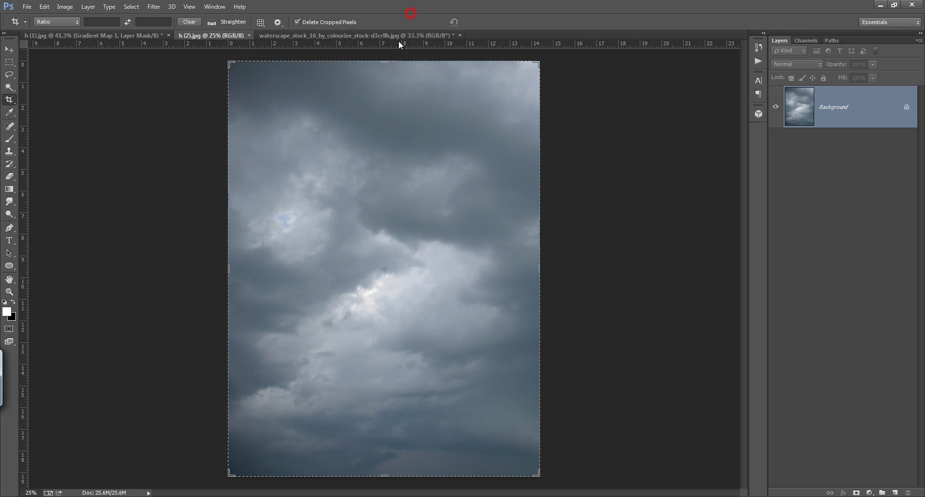
Step: Drag the clouds into the waterscape as Layer 1, accepting the profile mismatch, aligned top right
click(399, 37)
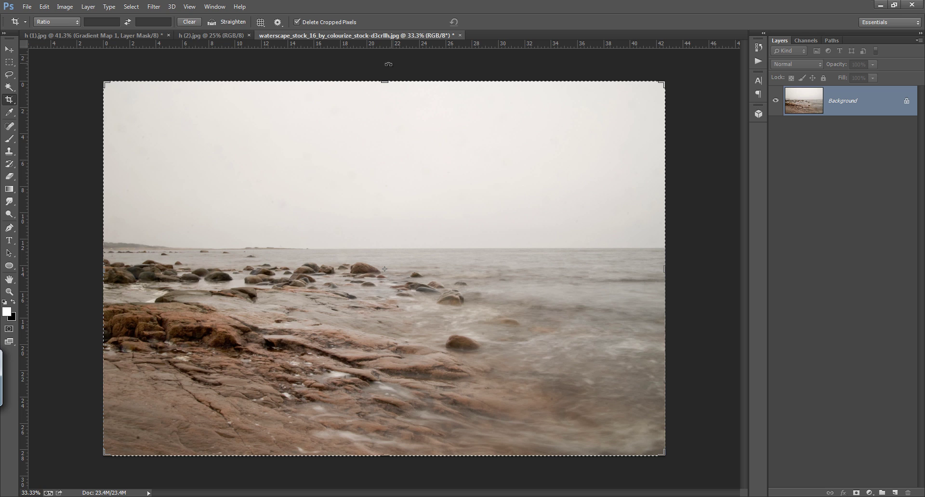
click(215, 35)
key(v)
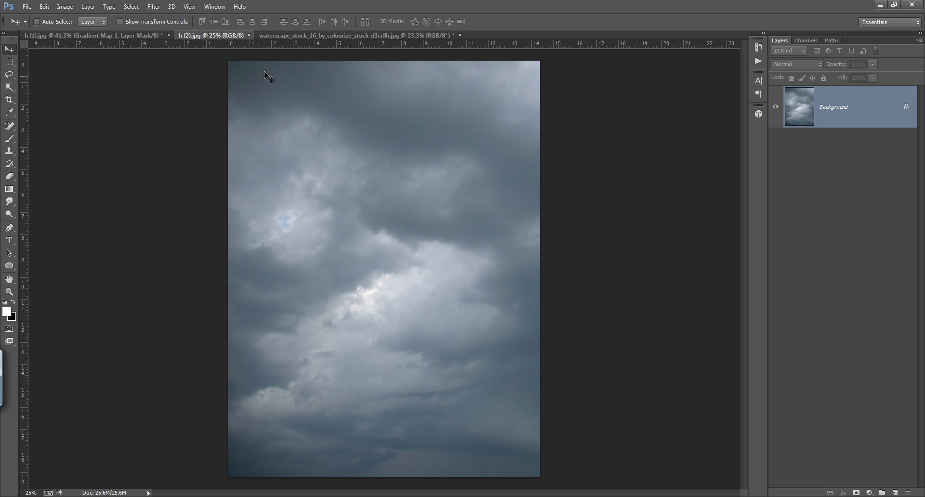
drag(295, 69, 327, 95)
click(495, 221)
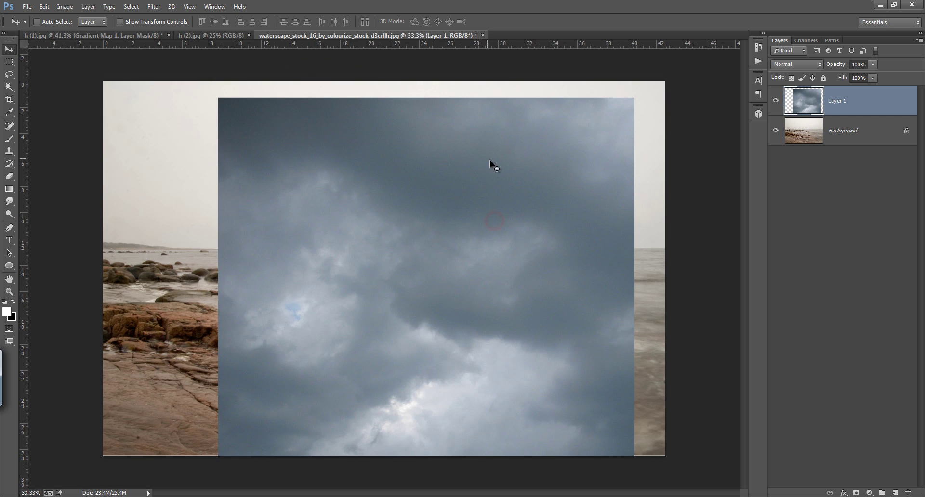
drag(483, 311, 511, 318)
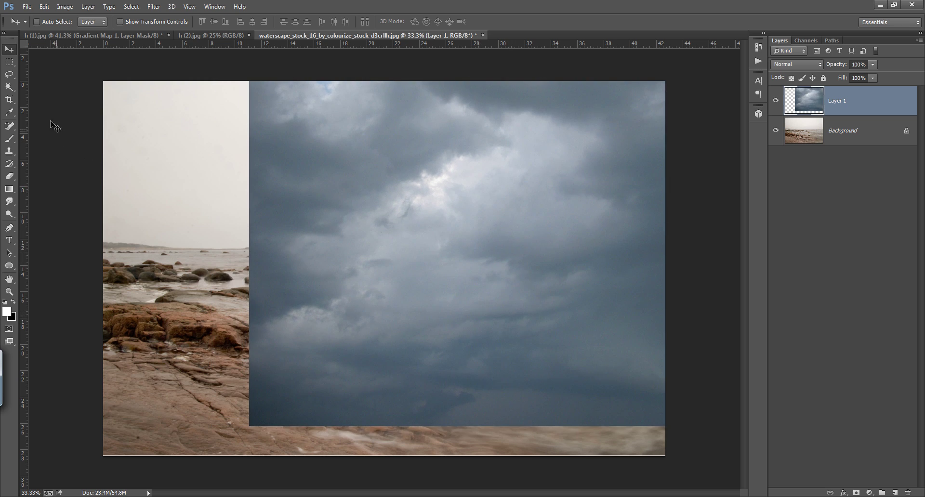
click(10, 100)
Step: Crop the left side of the waterscape to a narrow portrait frame and fit it on screen
drag(105, 269, 244, 266)
click(484, 22)
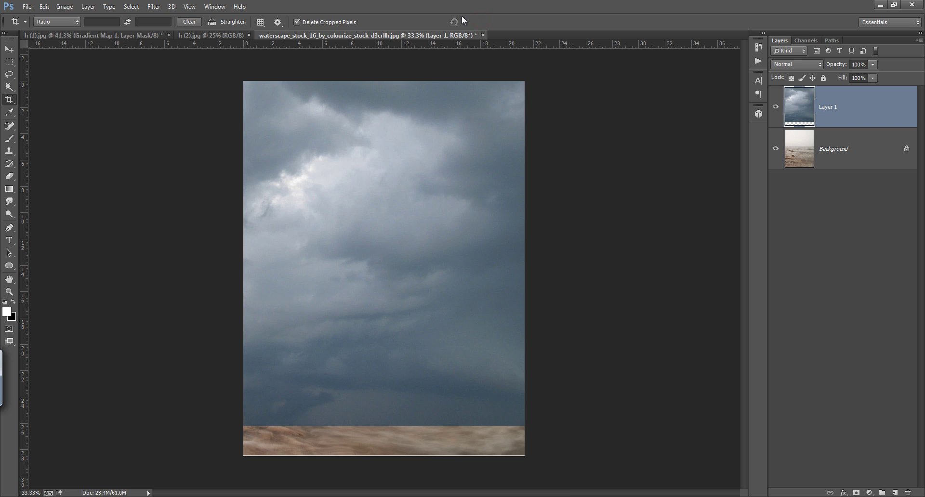
key(ctrl+0)
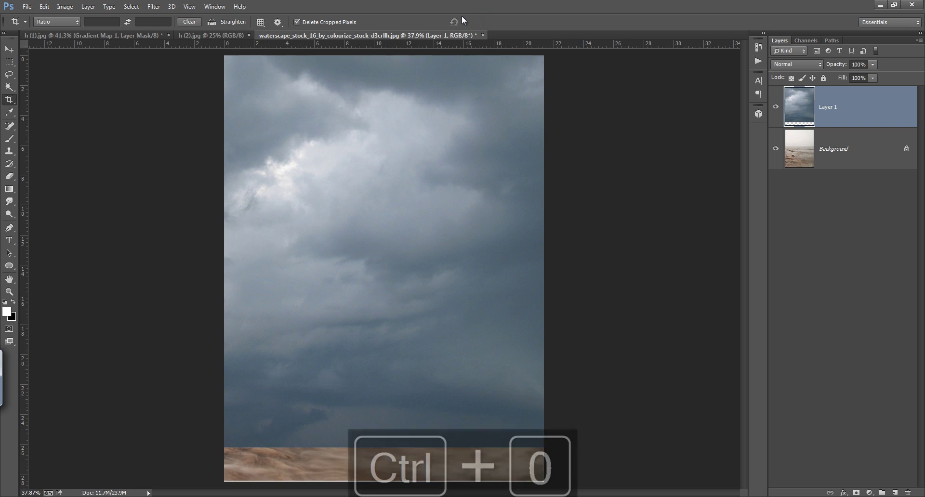
Step: Add a blank white layer mask to the cloud Layer 1
click(859, 367)
click(832, 117)
click(856, 493)
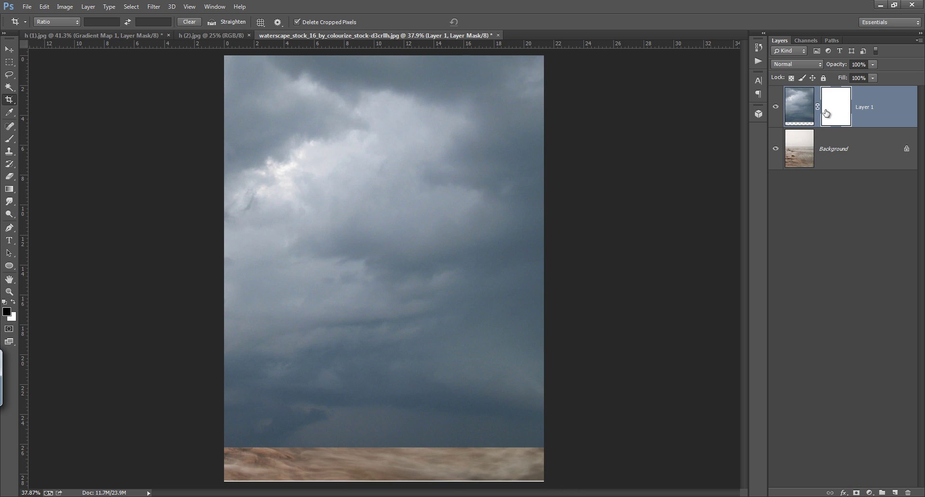
Step: Set up a 600 px brush and zoom out to see the whole canvas
key(b)
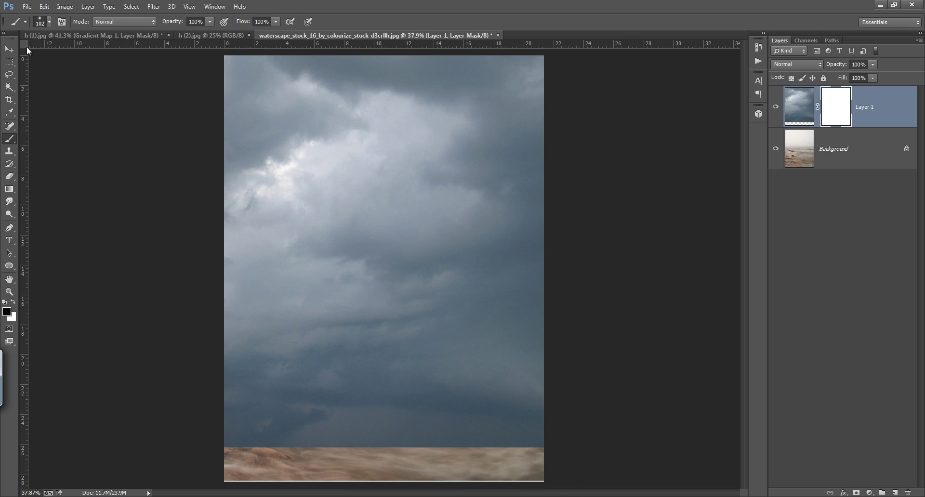
click(39, 23)
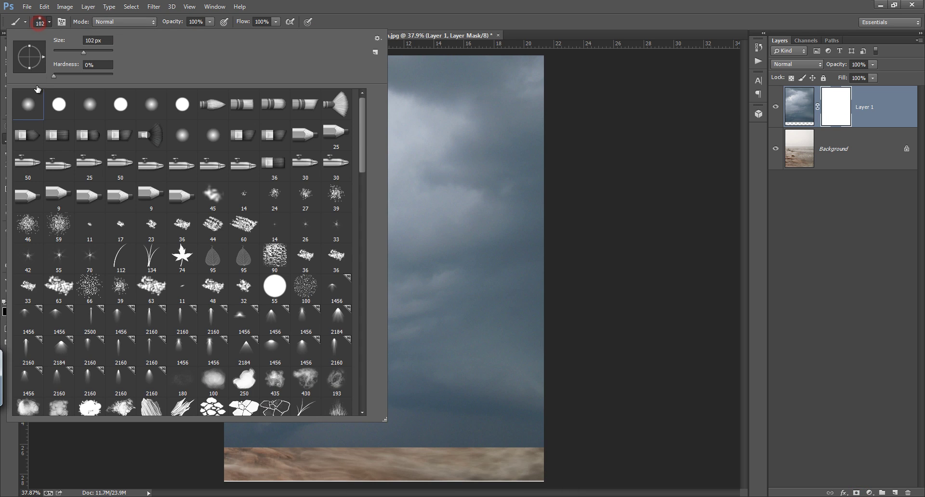
click(530, 15)
key(bracketright)
key(bracketright)
key(bracketright)
key(bracketright)
key(bracketright)
key(bracketright)
key(bracketright)
alt+click(407, 372)
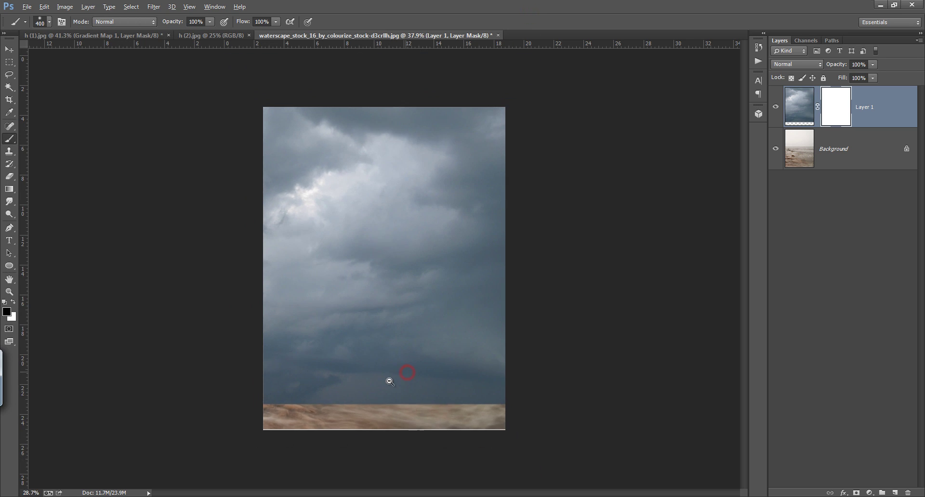
key(bracketright)
key(bracketright)
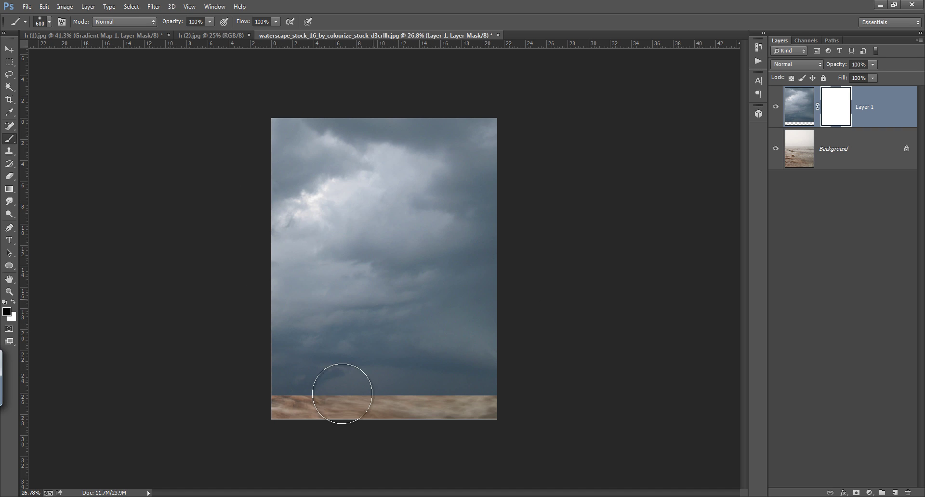
Step: Paint black on Layer 1's mask to reveal the rocky, misty shoreline beneath the clouds
mouse_move(302, 418)
mouse_down()
mouse_move(285, 413)
mouse_move(502, 398)
mouse_up()
mouse_move(277, 341)
mouse_down()
mouse_move(485, 330)
mouse_move(237, 326)
mouse_up()
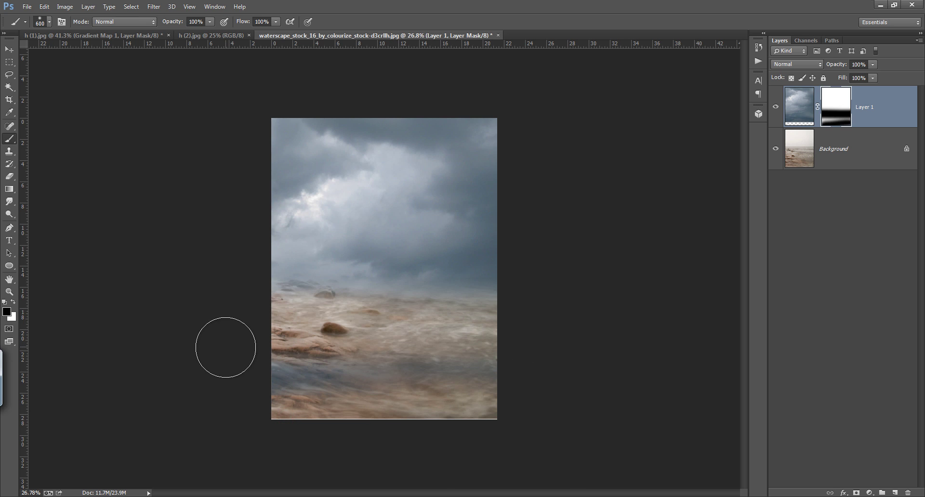
key(ctrl+z)
mouse_move(287, 399)
mouse_down()
mouse_move(474, 385)
mouse_move(462, 375)
mouse_move(290, 367)
mouse_move(510, 348)
mouse_move(275, 336)
mouse_move(518, 325)
mouse_move(281, 309)
mouse_move(481, 312)
mouse_move(346, 310)
mouse_move(282, 323)
mouse_move(316, 331)
mouse_up()
key(ctrl+0)
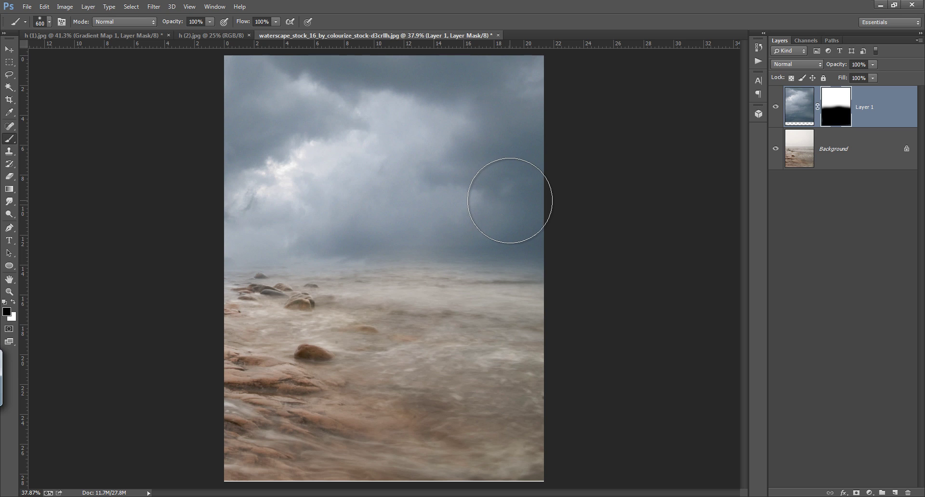
click(869, 494)
Step: Add a Gradient Map adjustment layer with Reverse ticked
click(873, 472)
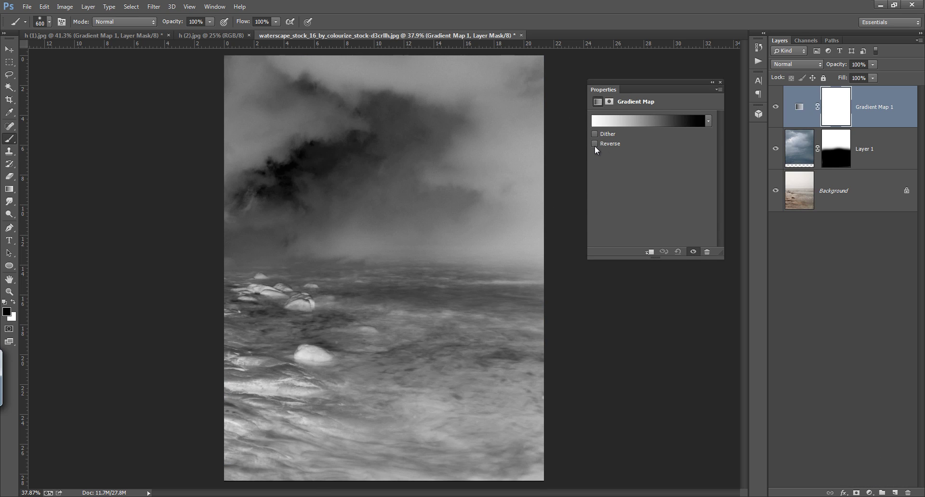
click(594, 144)
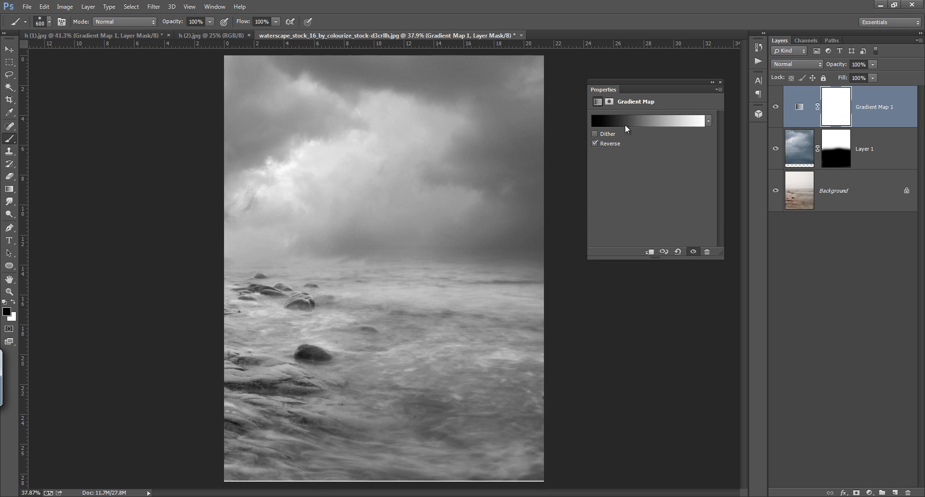
click(658, 121)
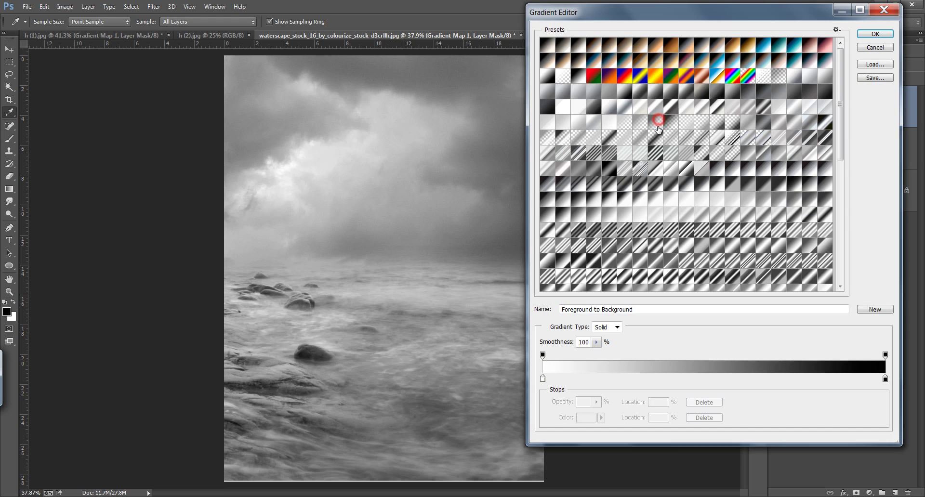
Step: Try the Blue 2, Cyanotype and Sepia-Blue 2 presets, then apply Blue 1
click(736, 57)
click(781, 47)
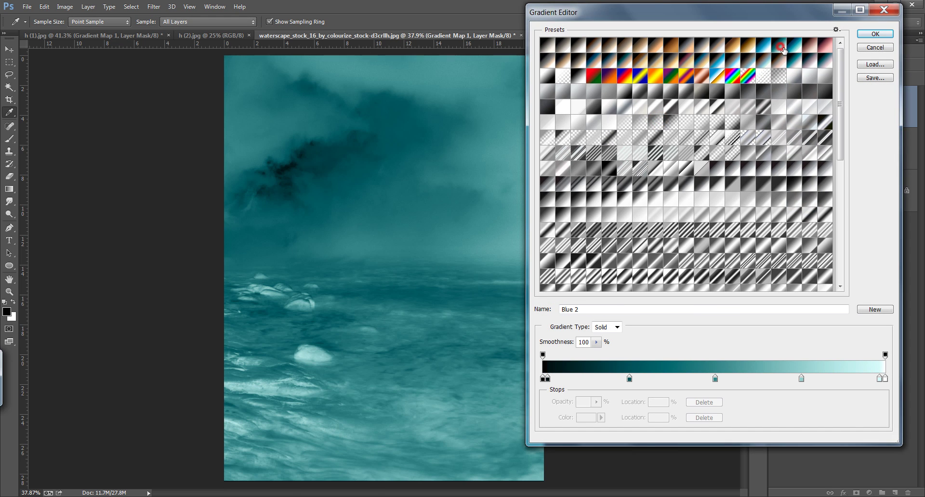
click(796, 46)
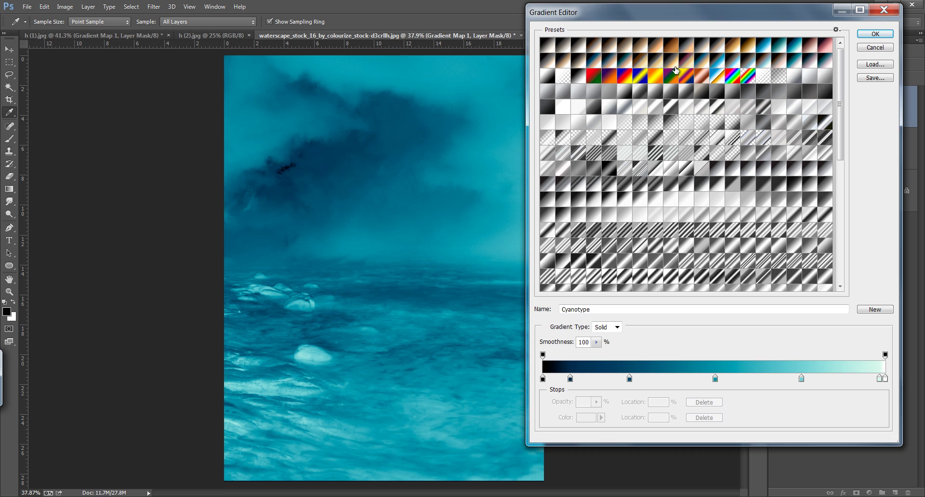
click(621, 62)
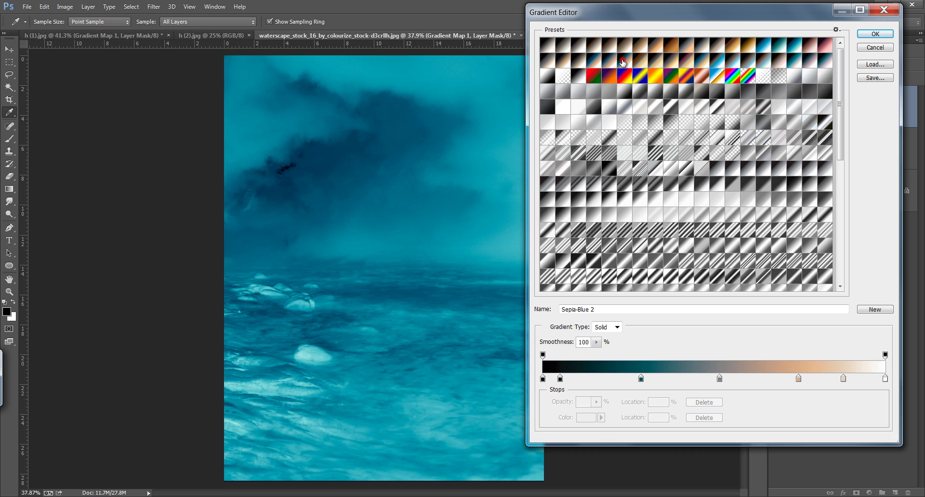
click(774, 51)
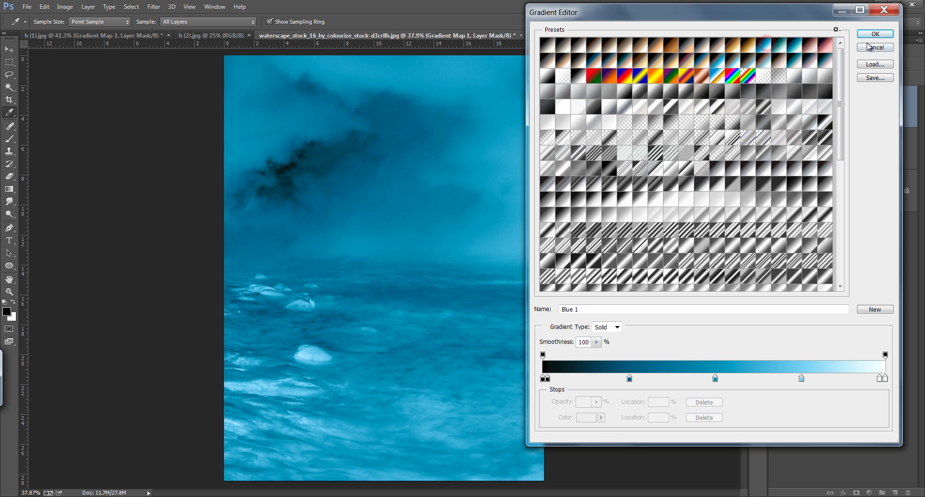
click(875, 33)
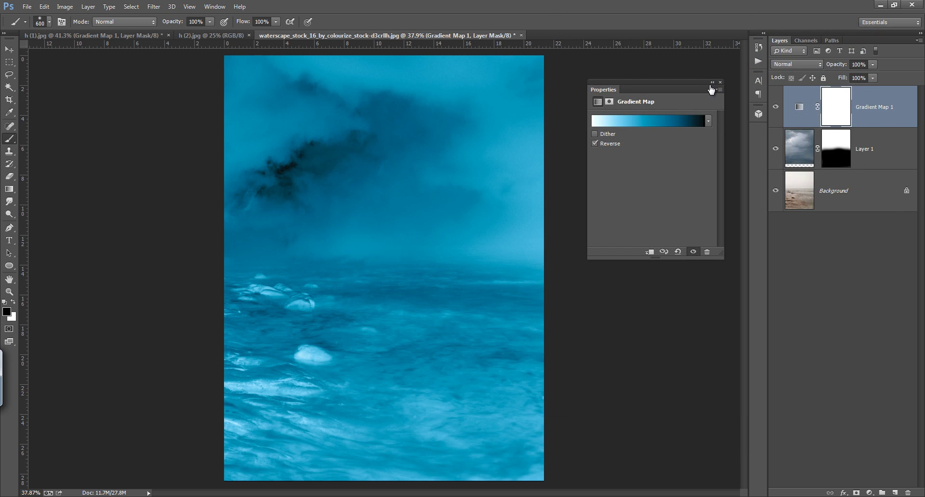
Step: Set Gradient Map 1 to Soft Light blend mode at 20% opacity
click(812, 64)
click(796, 231)
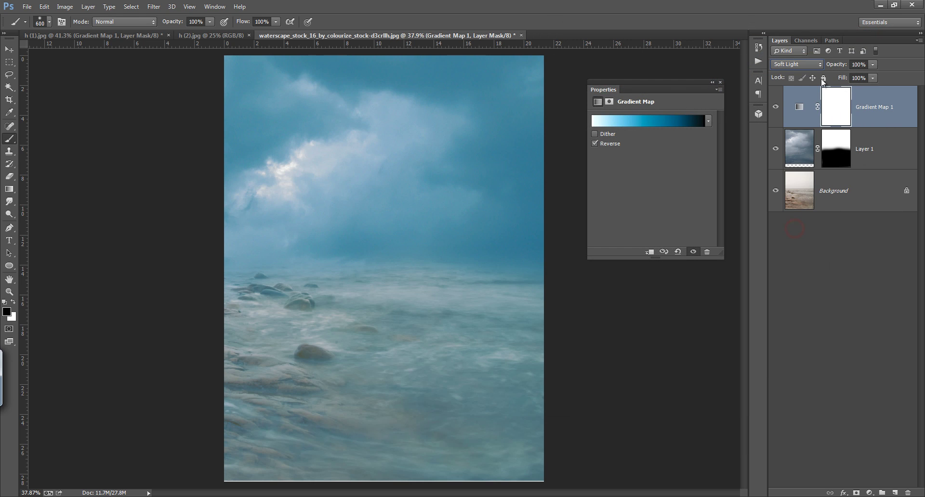
drag(831, 67, 796, 66)
click(800, 114)
Step: Compare the scene with Gradient Map 1 on and off, then hide it and select Layer 1
click(775, 107)
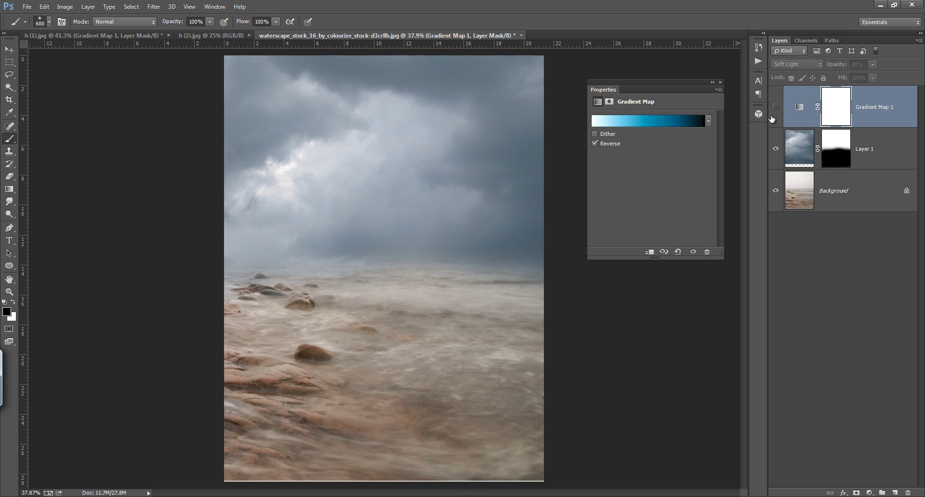
click(776, 106)
click(775, 108)
click(776, 107)
click(713, 82)
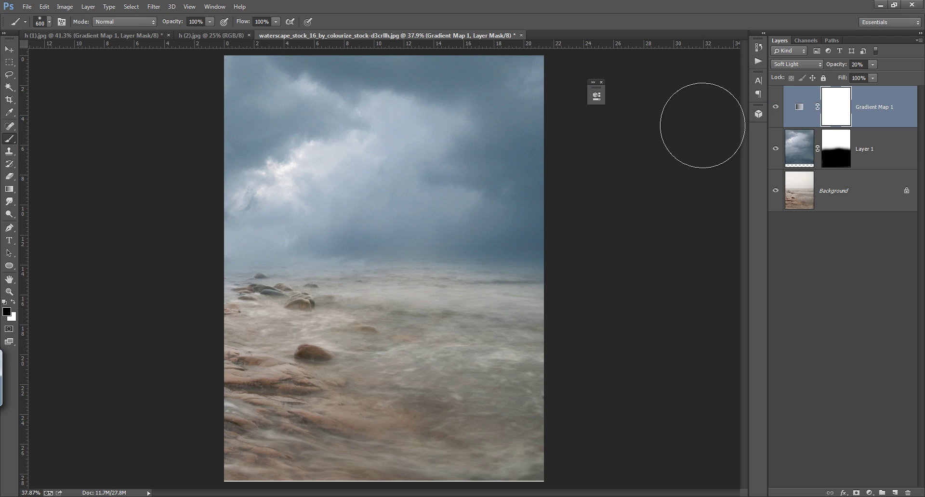
click(777, 107)
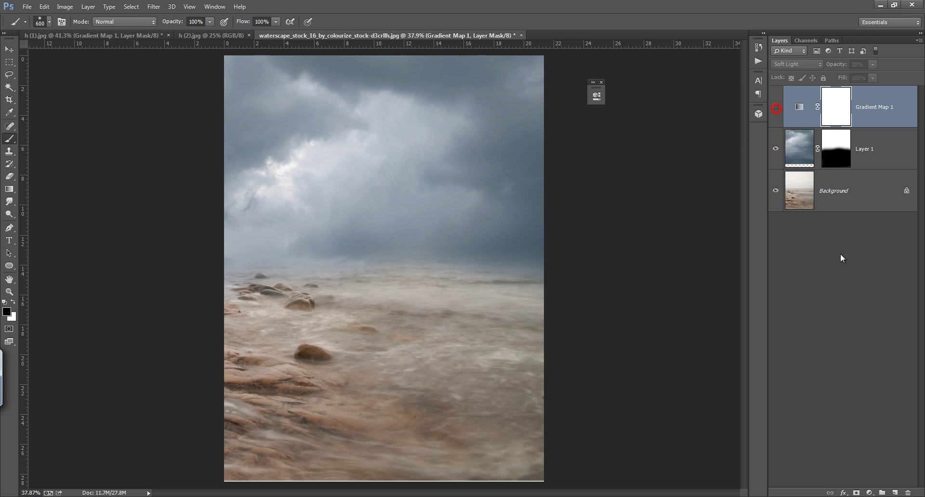
click(879, 156)
click(870, 492)
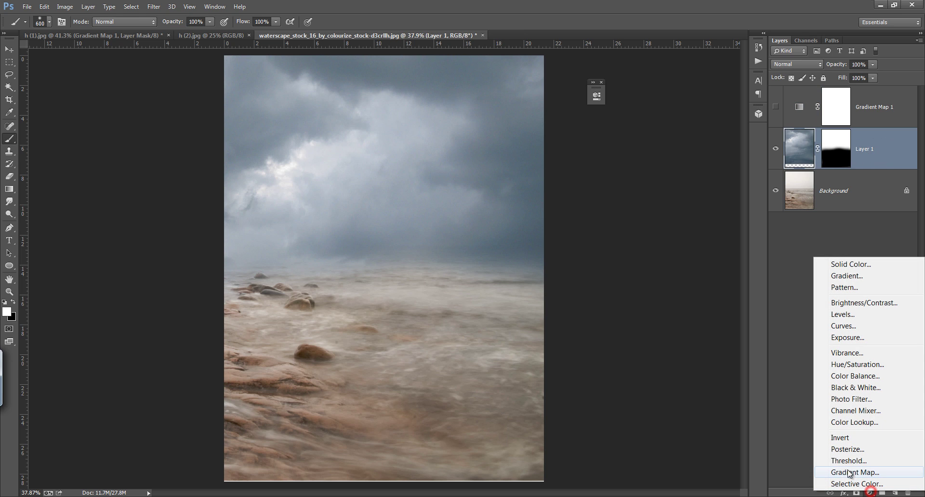
Step: Add a Color Lookup adjustment layer and lower its opacity to 49%
click(850, 423)
click(525, 120)
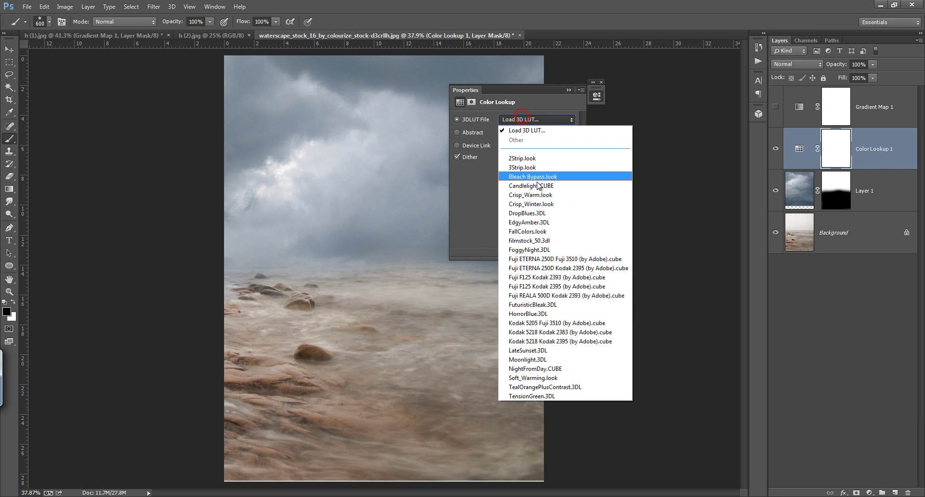
click(531, 162)
key(Down)
key(Down)
key(Down)
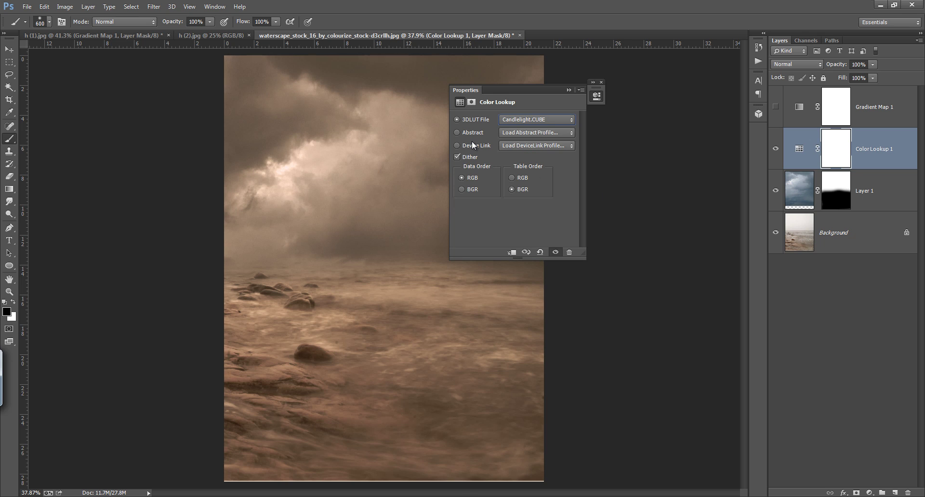
drag(836, 65, 813, 67)
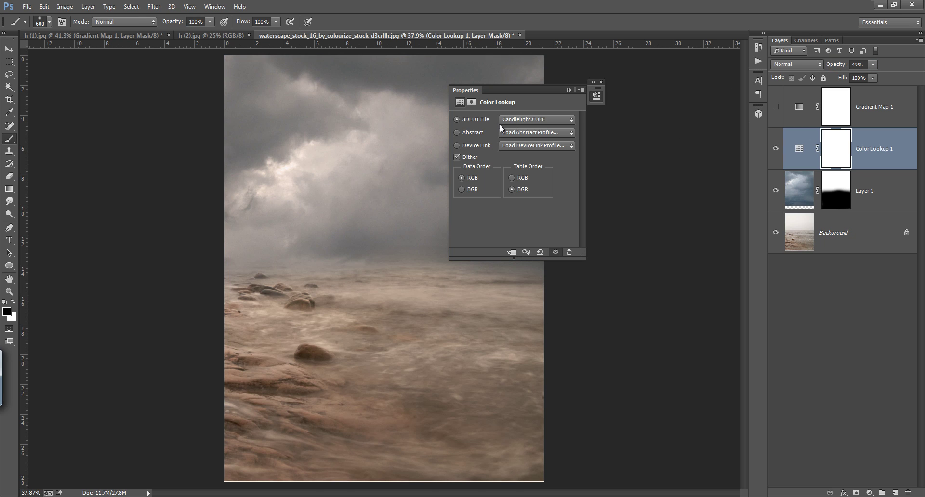
Step: Step through the 3DLUT files from Crisp_Winter.look and settle on NightFromDay.CUBE
click(522, 116)
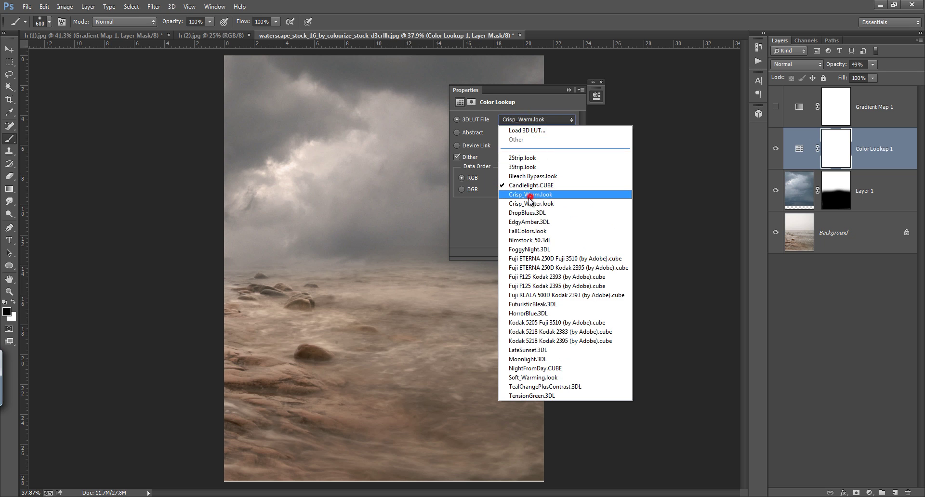
click(528, 204)
key(Up)
key(Down)
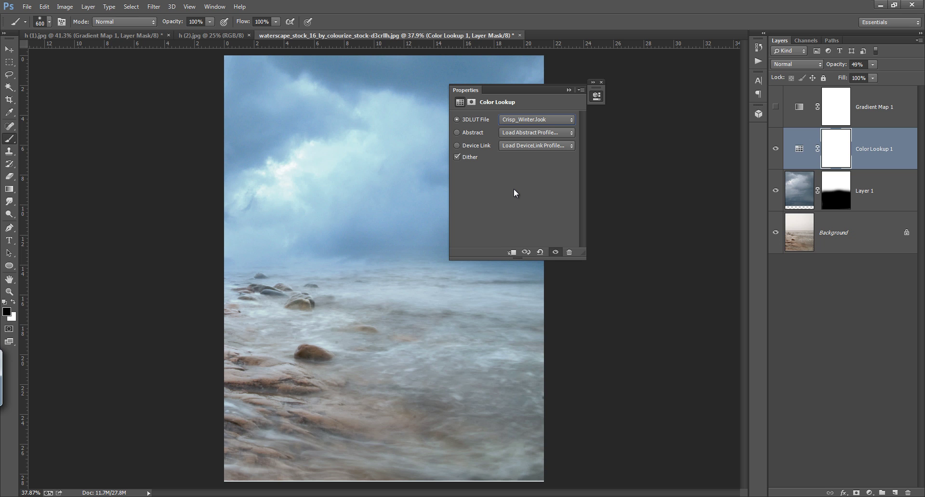
key(Down)
key(Down)
key(Down)
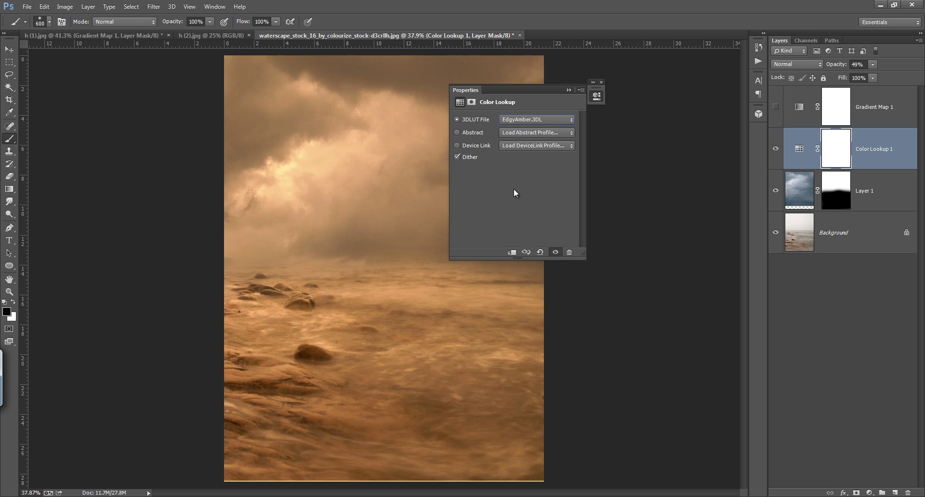
key(Down)
key(Down)
key(Down)
key(Up)
key(Down)
key(Down)
key(Down)
key(Down)
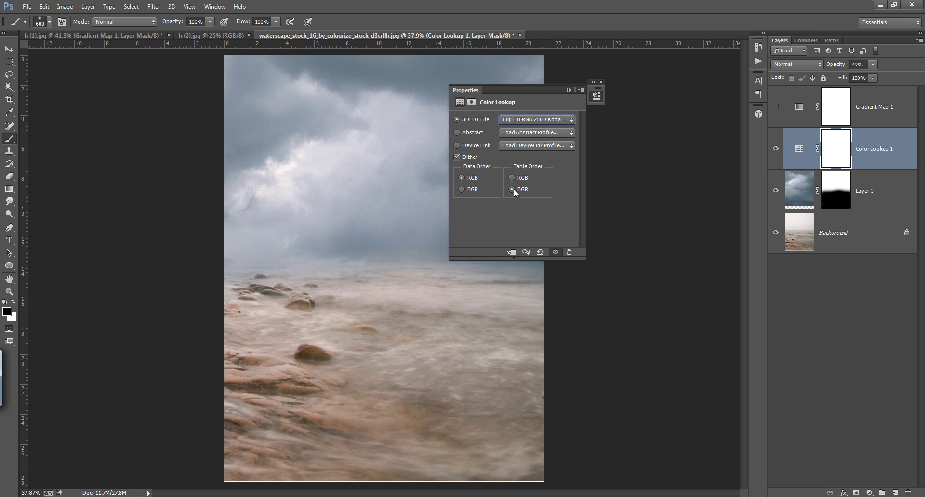
key(Down)
key(Down)
key(Down)
key(Down)
key(Down)
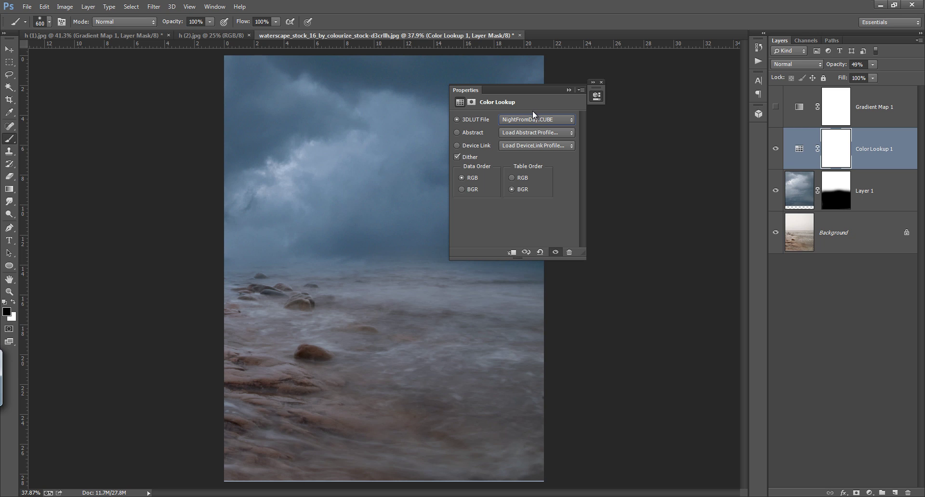
click(569, 89)
click(601, 82)
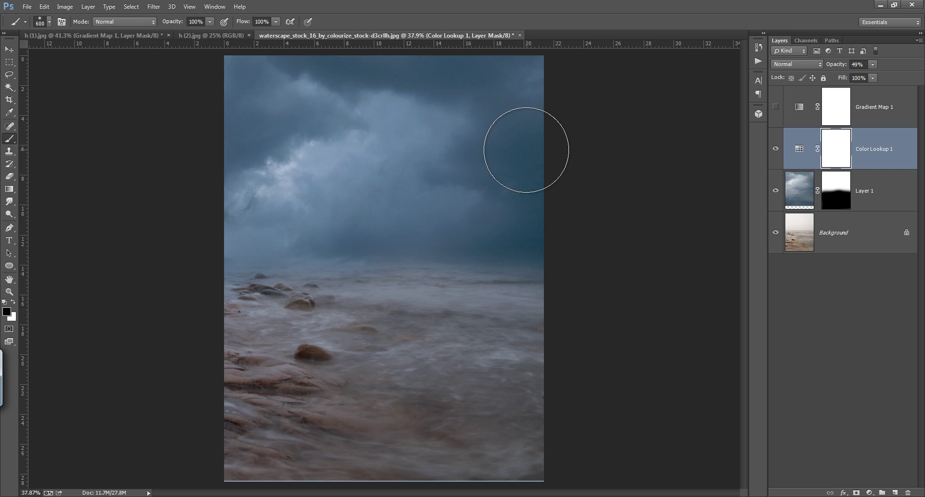